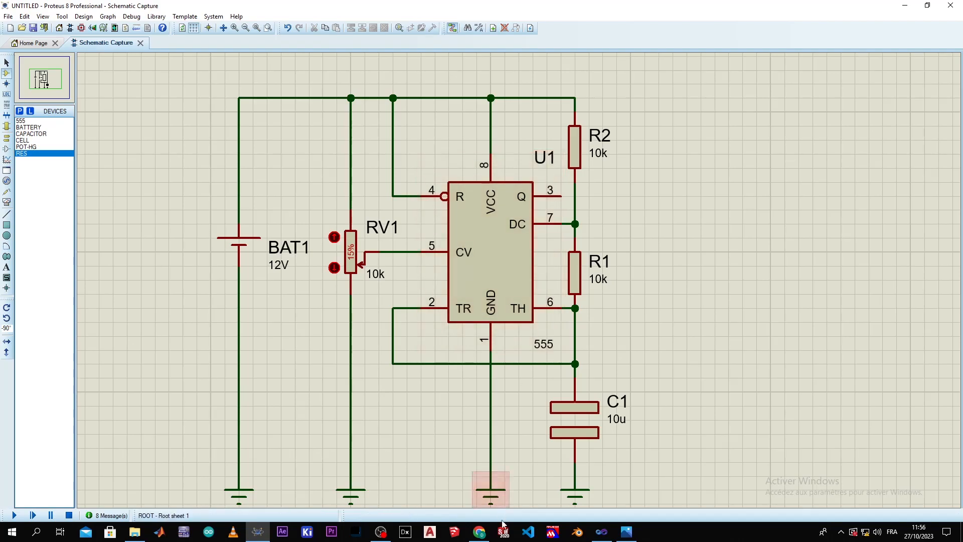
Step: Switch to Chrome and examine the repelling frequencies listed per pest on the ultrasonic repeller product page
left_click(480, 532)
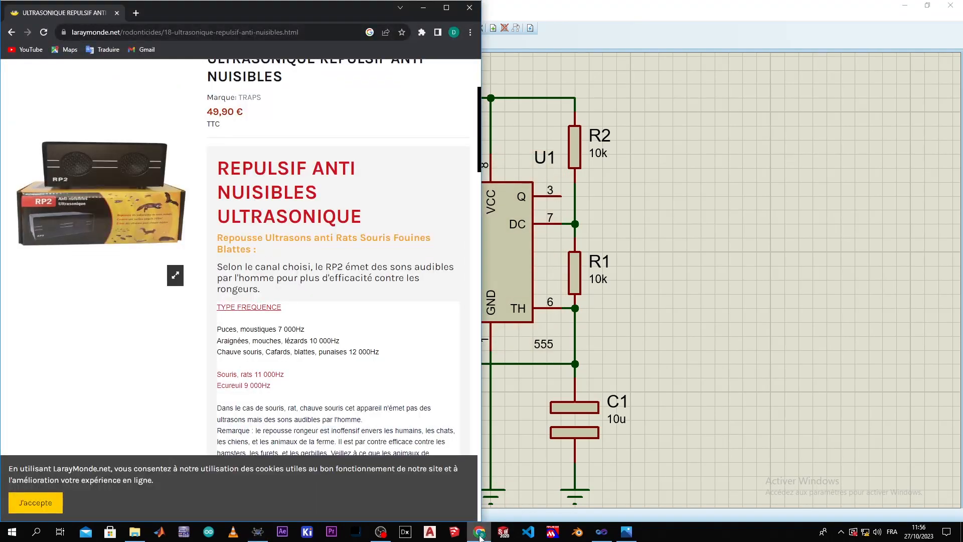
left_click(438, 5)
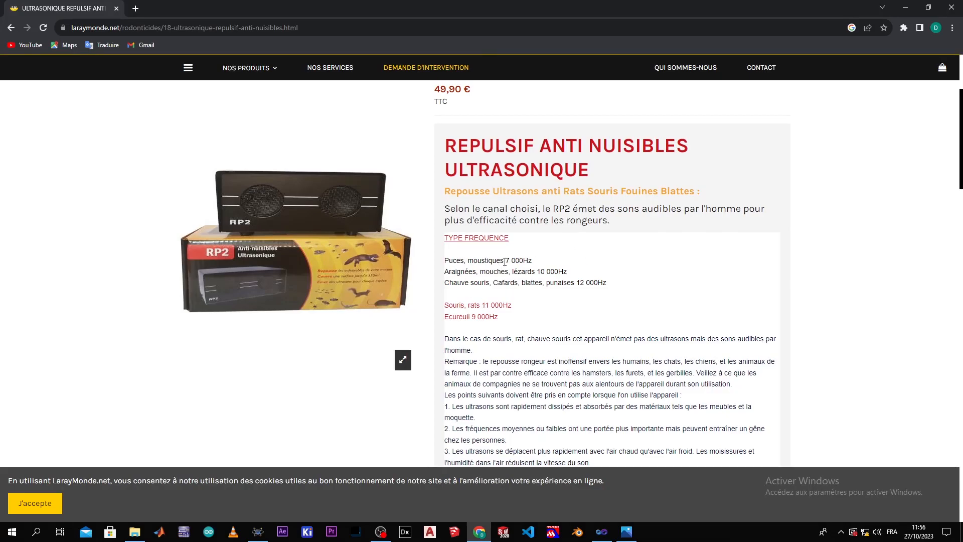
left_click_drag(506, 260, 538, 266)
key("ctrl+plus")
key("ctrl+plus")
scroll(522, 311, "down", 4)
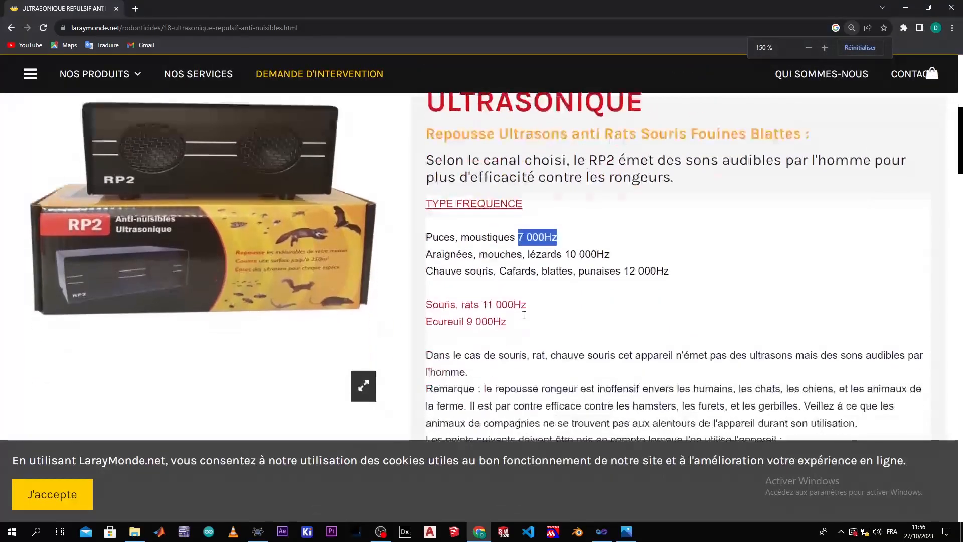
scroll(524, 312, "up", 1)
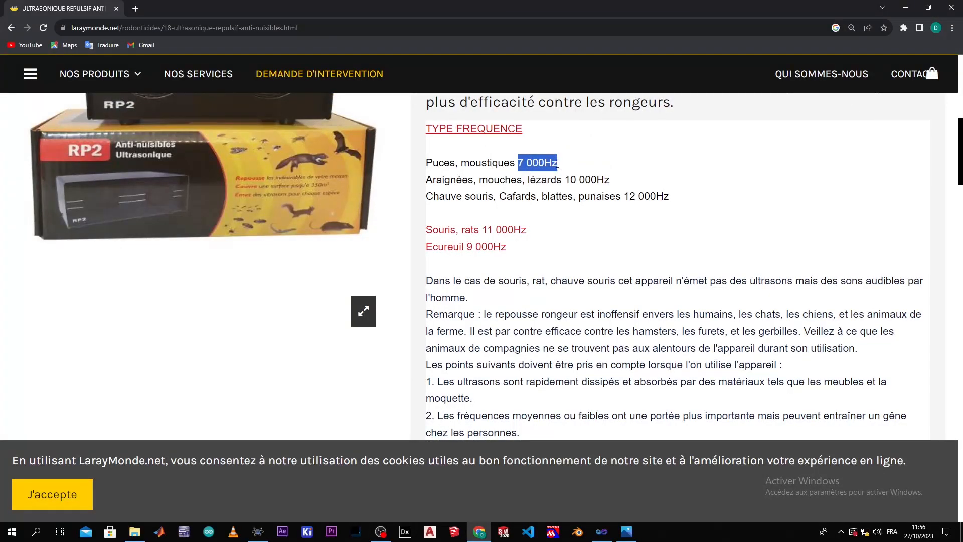
scroll(594, 171, "up", 1)
left_click(565, 217)
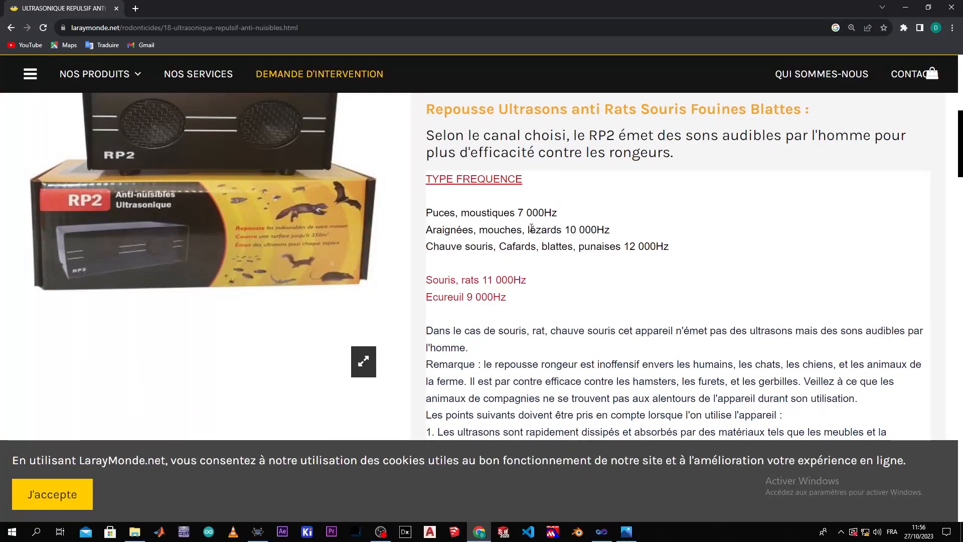
left_click_drag(571, 234, 612, 235)
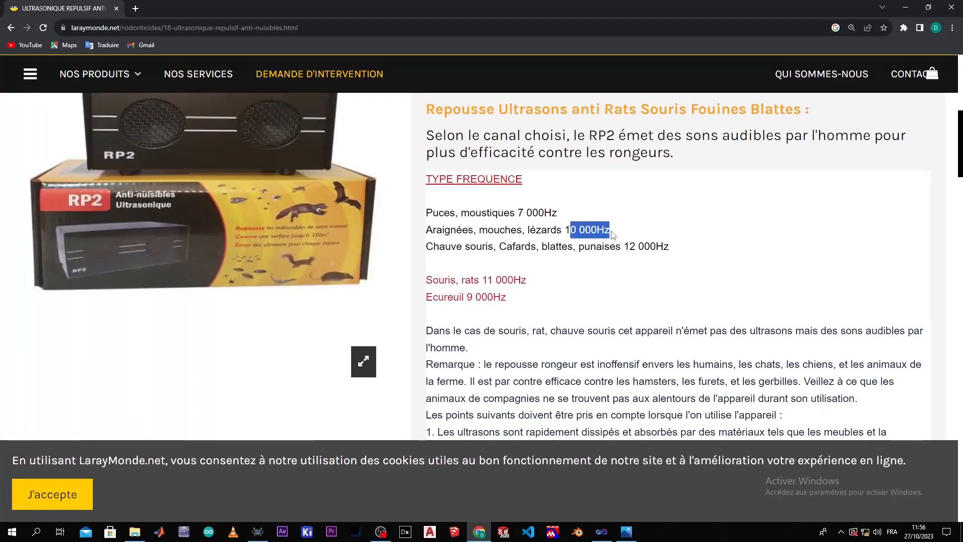
scroll(616, 235, "down", 1)
double_click(626, 208)
triple_click(627, 198)
left_click_drag(627, 199, 659, 198)
left_click(660, 205)
scroll(681, 209, "down", 1)
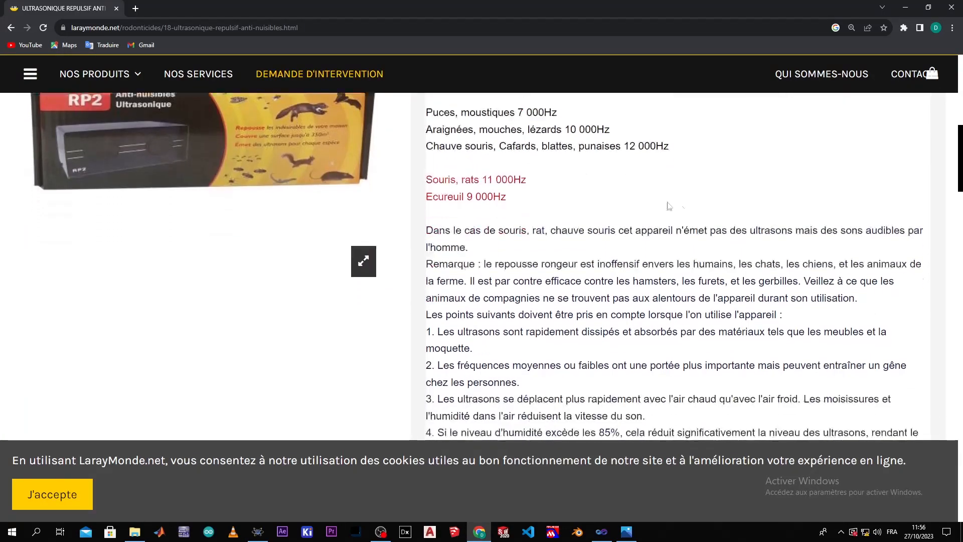
left_click_drag(484, 179, 536, 185)
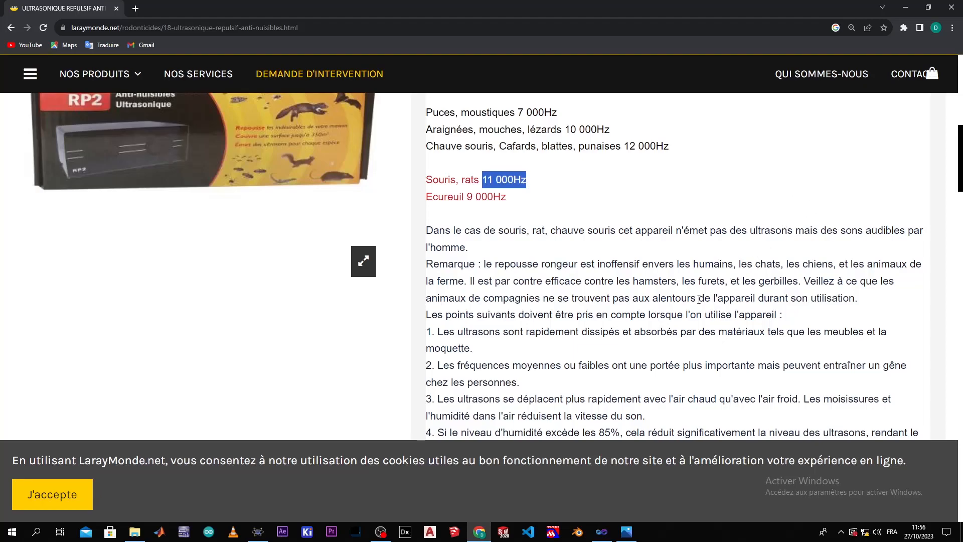
Step: Read the rest of the repeller's description down to its frequency range, power consumption and supply specifications
scroll(695, 303, "down", 2)
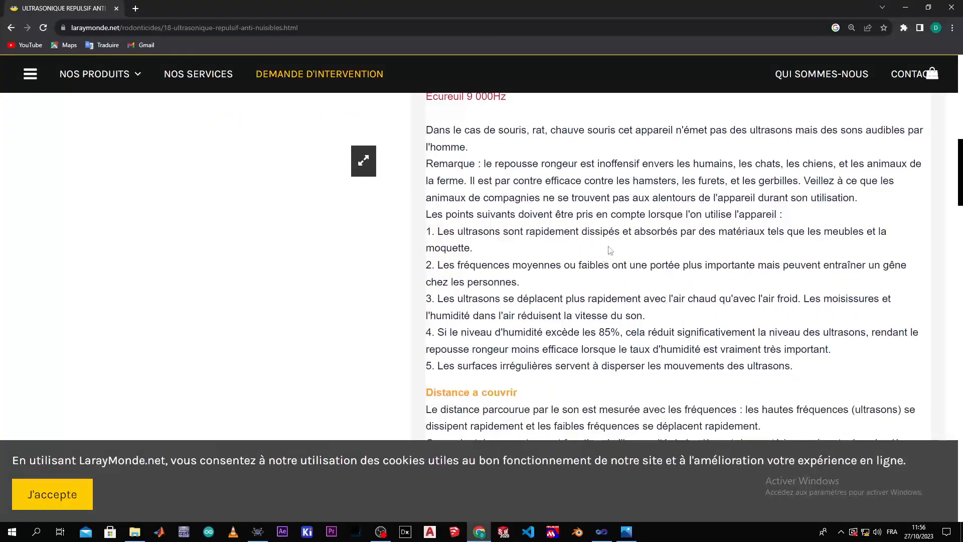
scroll(739, 237, "down", 8)
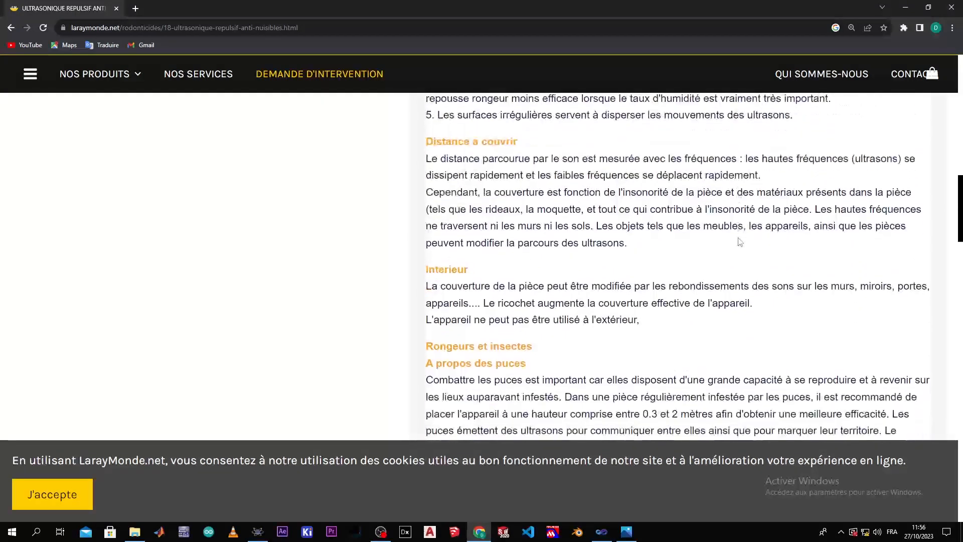
scroll(740, 241, "down", 9)
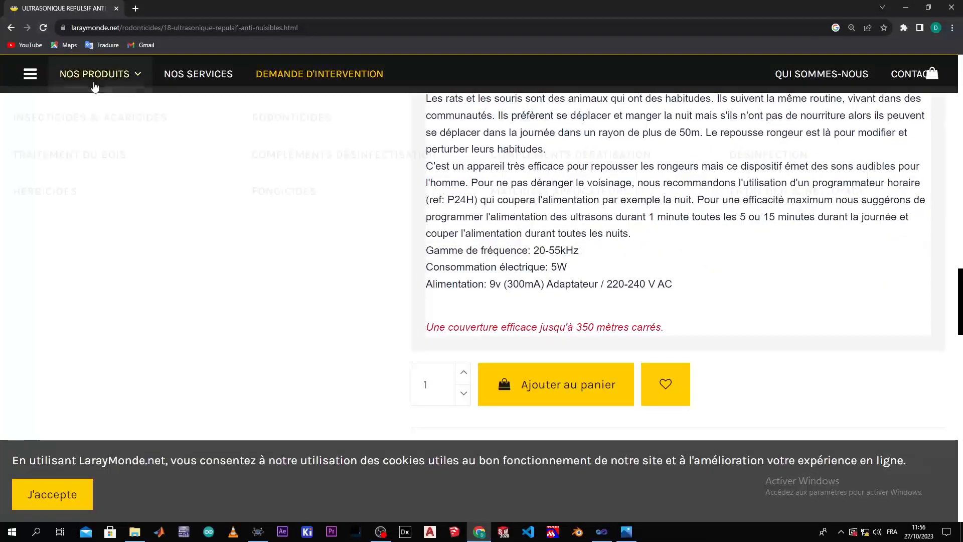
mouse_move(142, 96)
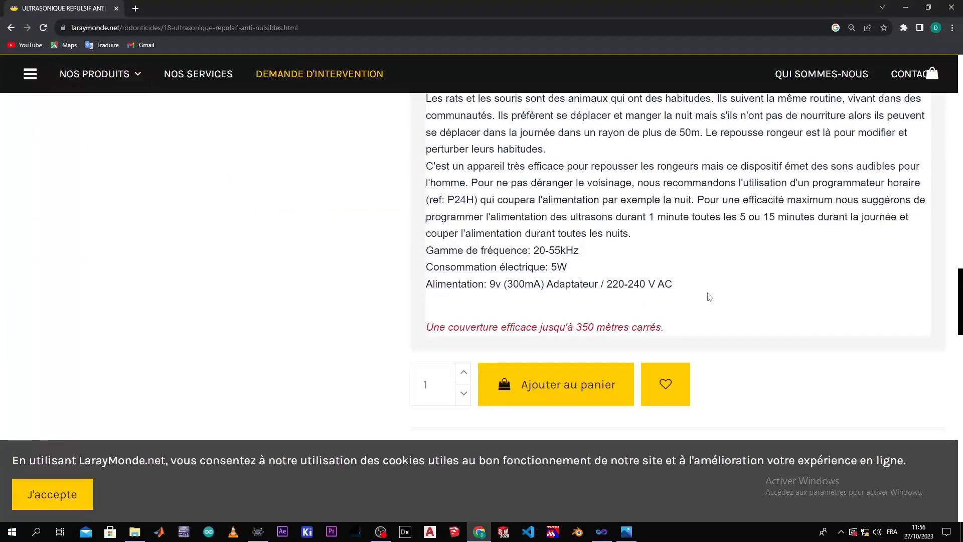
scroll(705, 296, "up", 1)
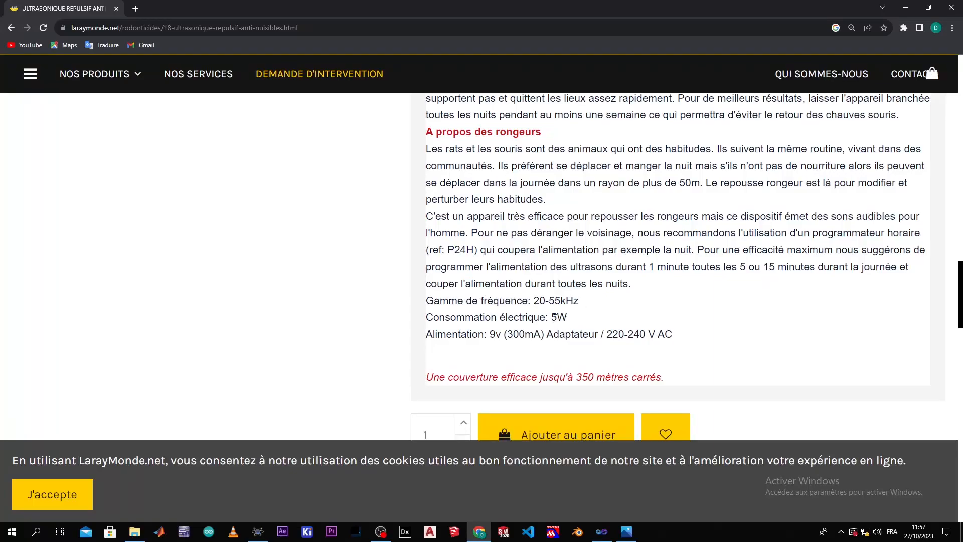
left_click_drag(551, 315, 568, 320)
left_click_drag(501, 335, 496, 335)
scroll(685, 331, "down", 1)
scroll(814, 285, "down", 4)
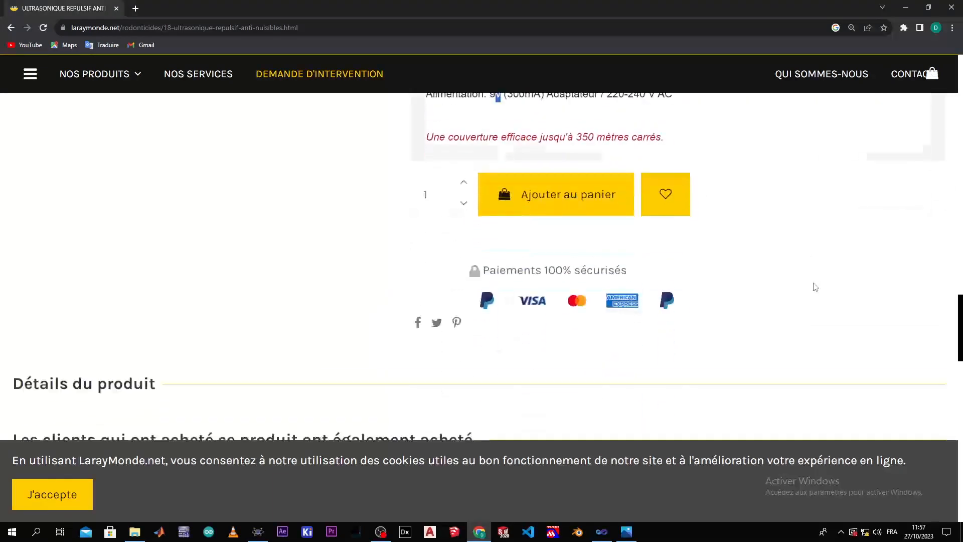
scroll(846, 281, "up", 5)
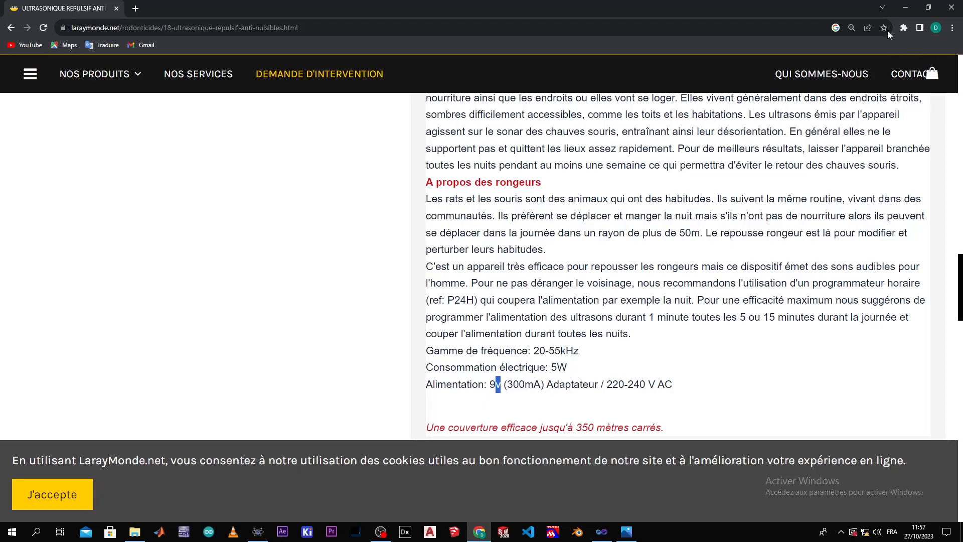
left_click(904, 7)
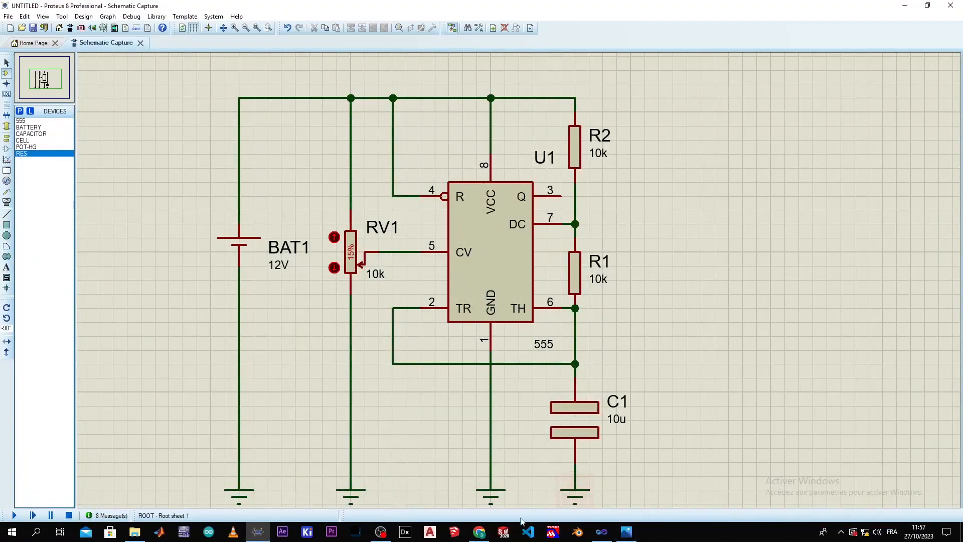
Step: Reopen the product page and check the frequency given for fleas and mosquitoes in the frequency list
left_click(480, 532)
scroll(491, 329, "up", 12)
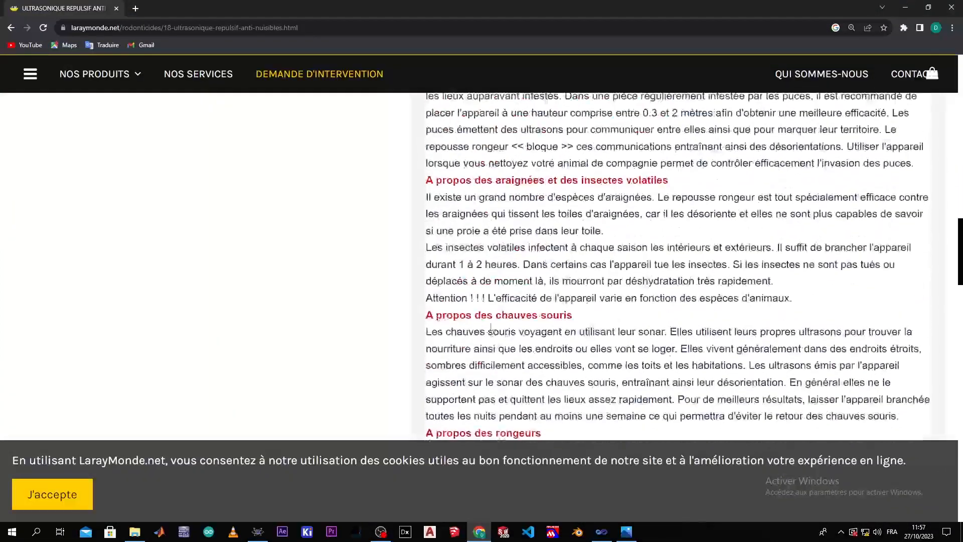
scroll(492, 329, "up", 5)
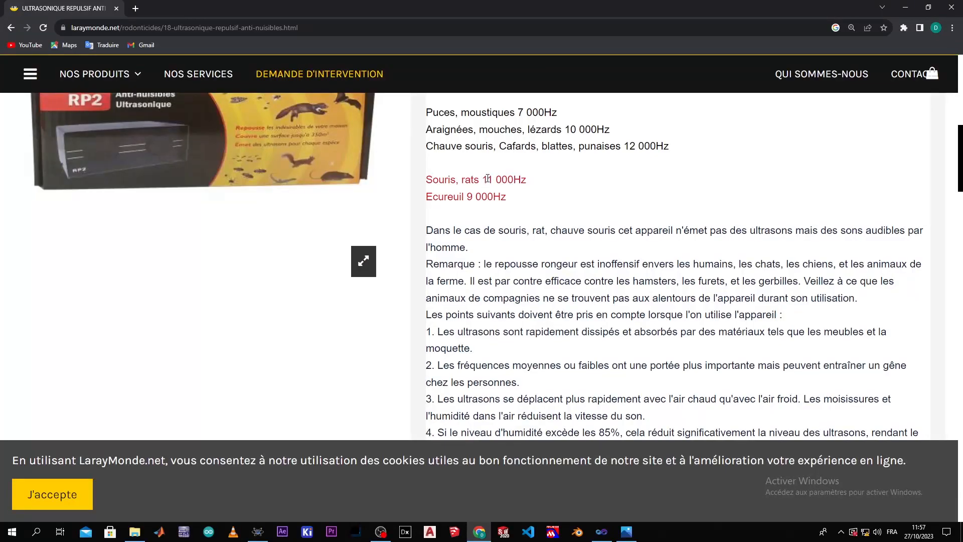
scroll(488, 179, "up", 1)
left_click_drag(518, 163, 572, 171)
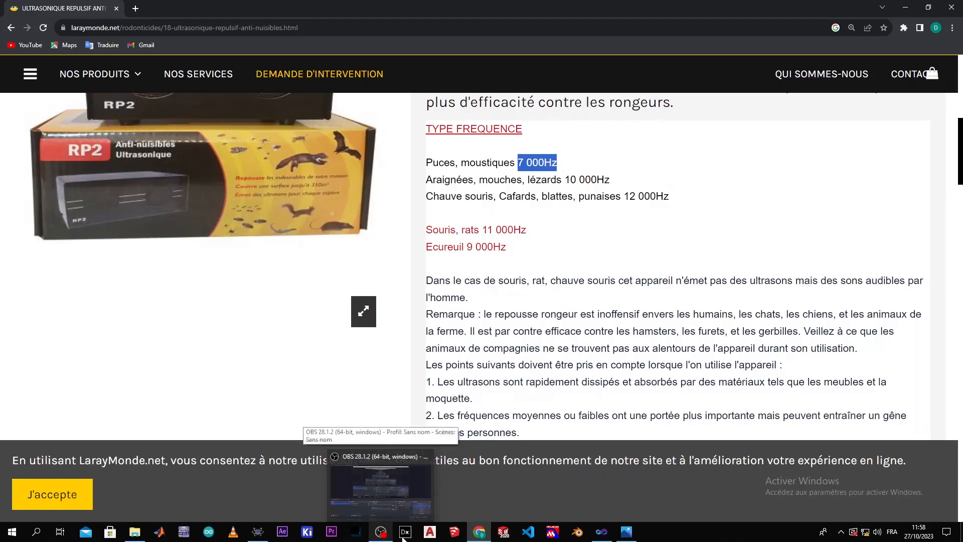
Step: Switch to Proteus, set capacitor C1's value to 10n, and run the simulation briefly
left_click(258, 531)
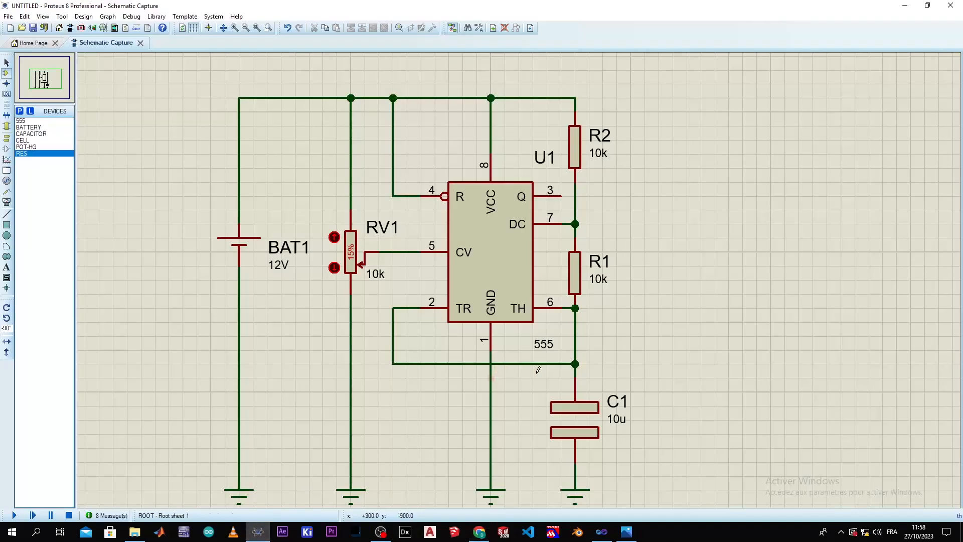
double_click(617, 420)
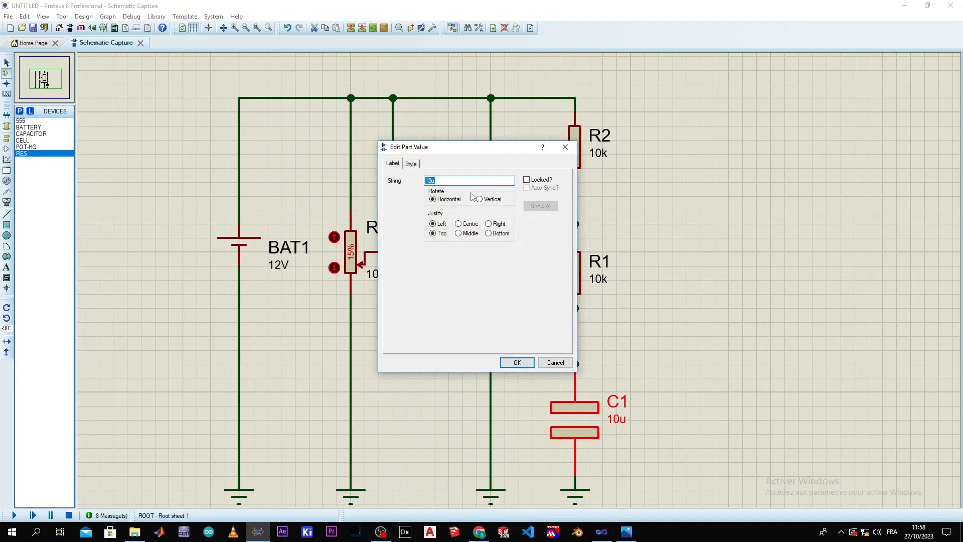
type("1")
left_click(524, 364)
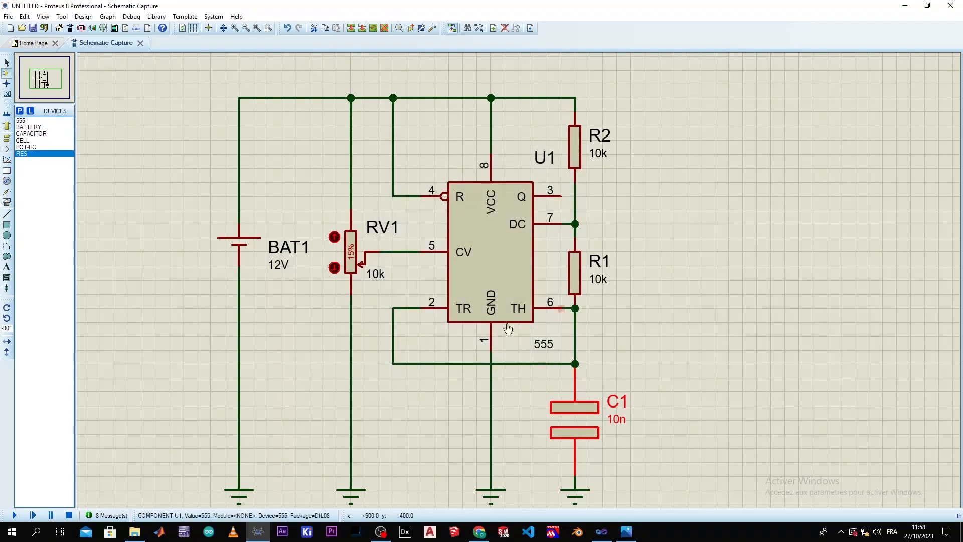
left_click(14, 515)
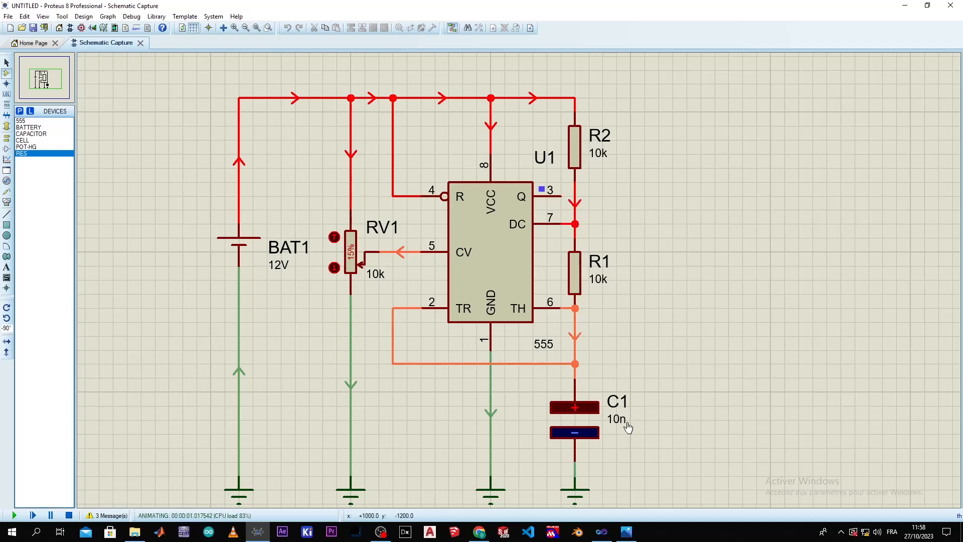
left_click(68, 515)
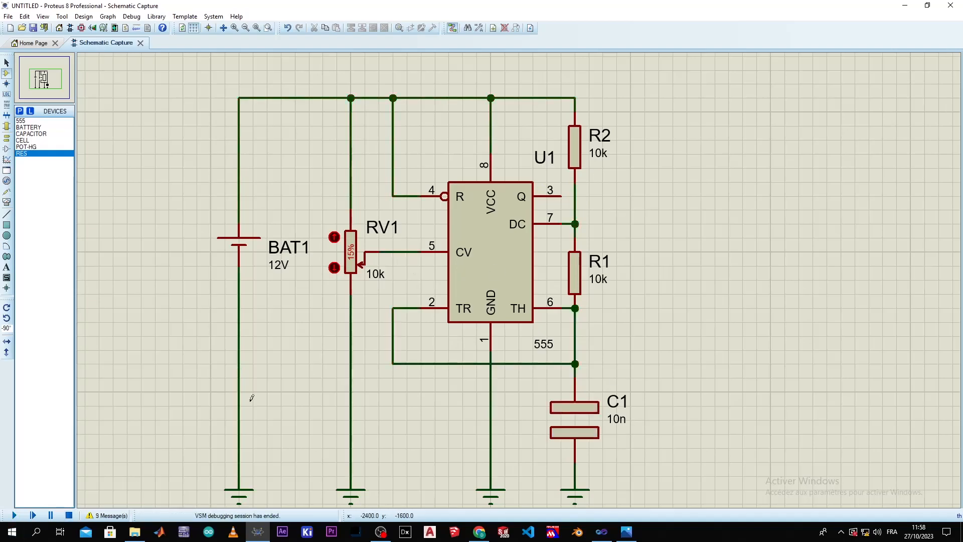
Step: Set resistor R2's value to 9k8 and start the simulation
double_click(598, 153)
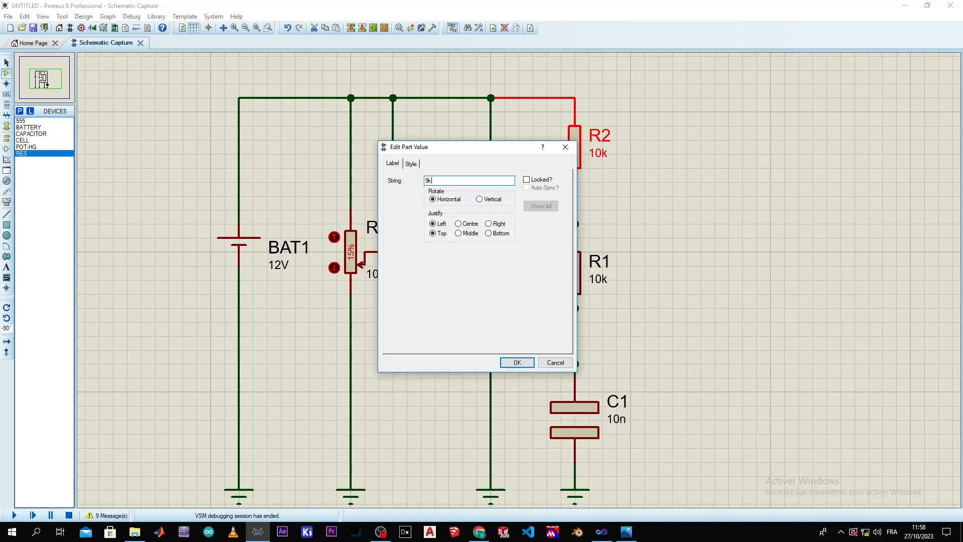
type("9k8")
key("Return")
left_click(14, 513)
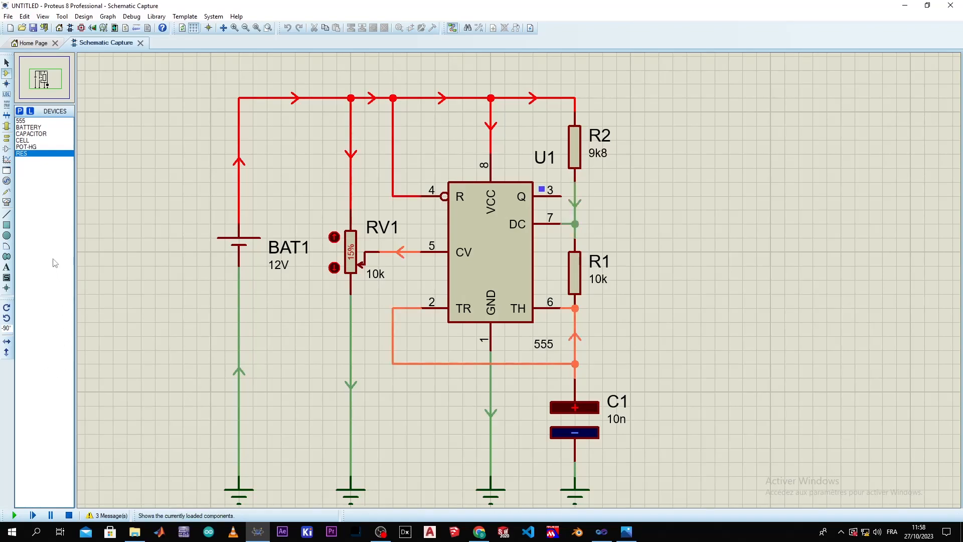
Step: Stop the simulation, place an oscilloscope beside the circuit, and wire the 555's Q output to its channel A
left_click(7, 201)
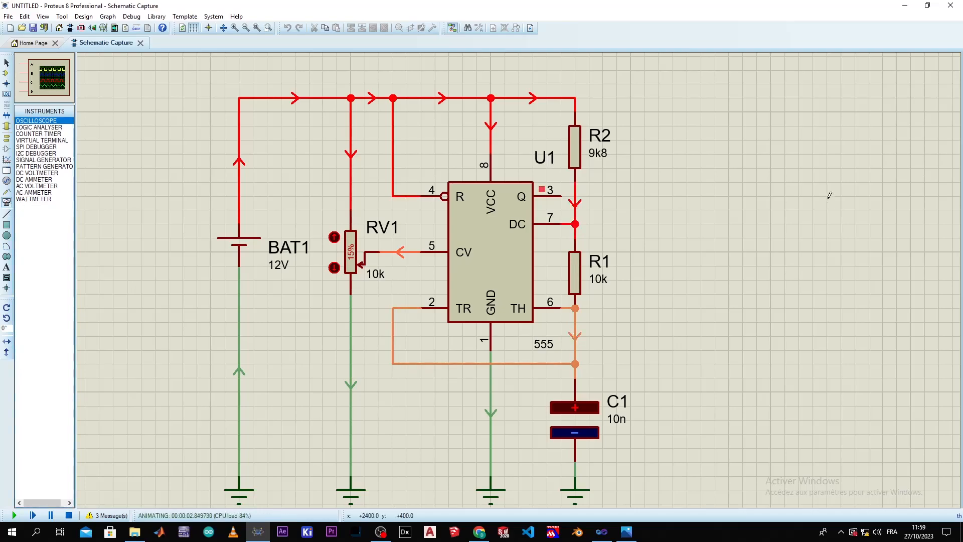
left_click(786, 185)
left_click(70, 514)
left_click(778, 140)
left_click(561, 195)
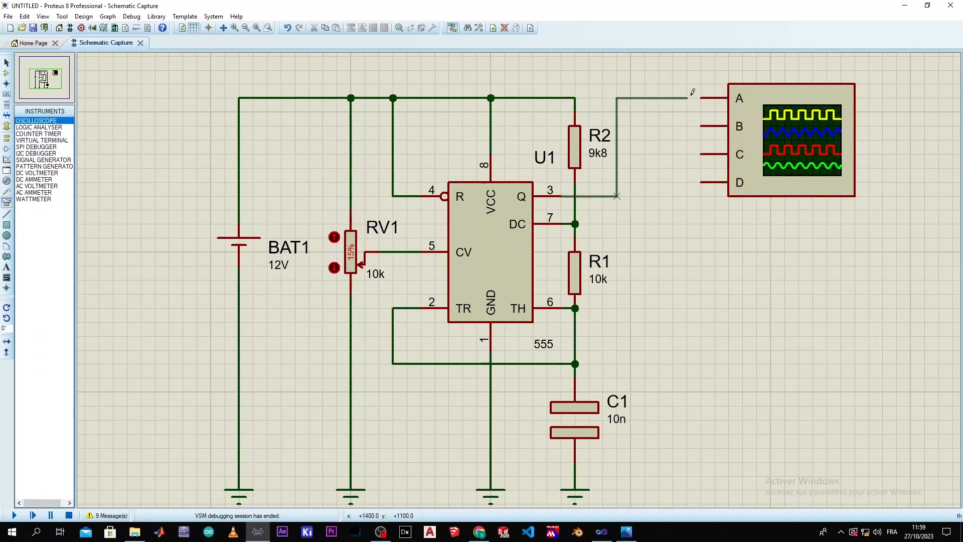
left_click(700, 98)
Step: Simulate the circuit and view the 555 output on the oscilloscope with the time base at 0.1 ms
left_click(14, 516)
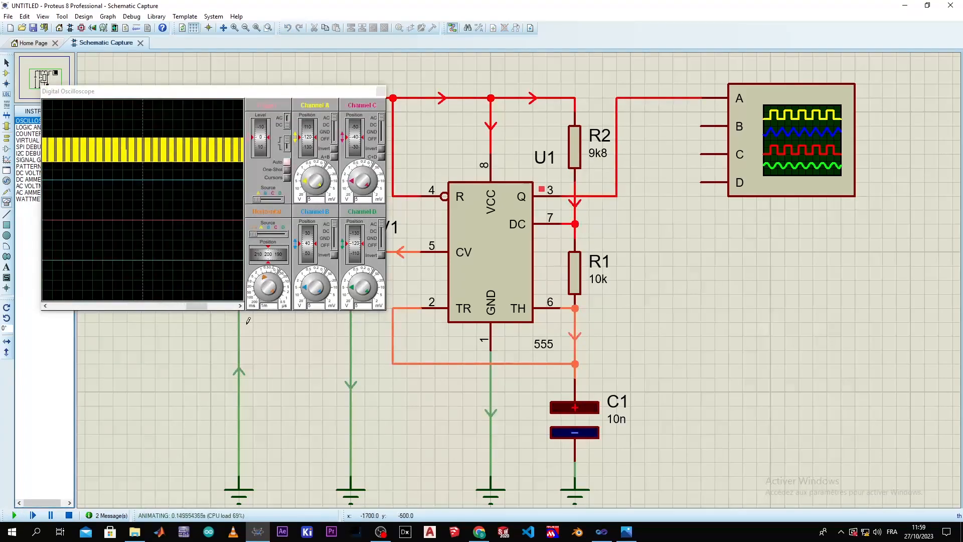
left_click(257, 286)
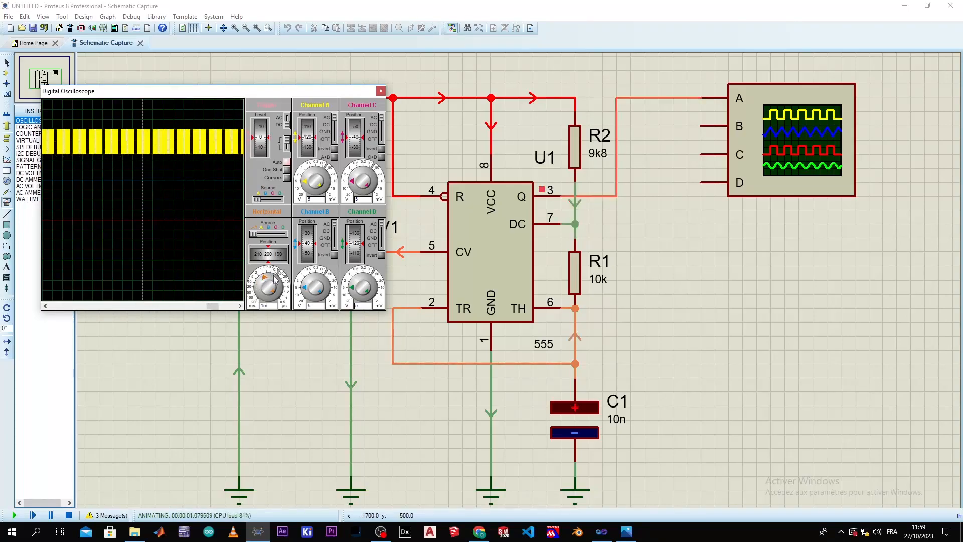
left_click(275, 279)
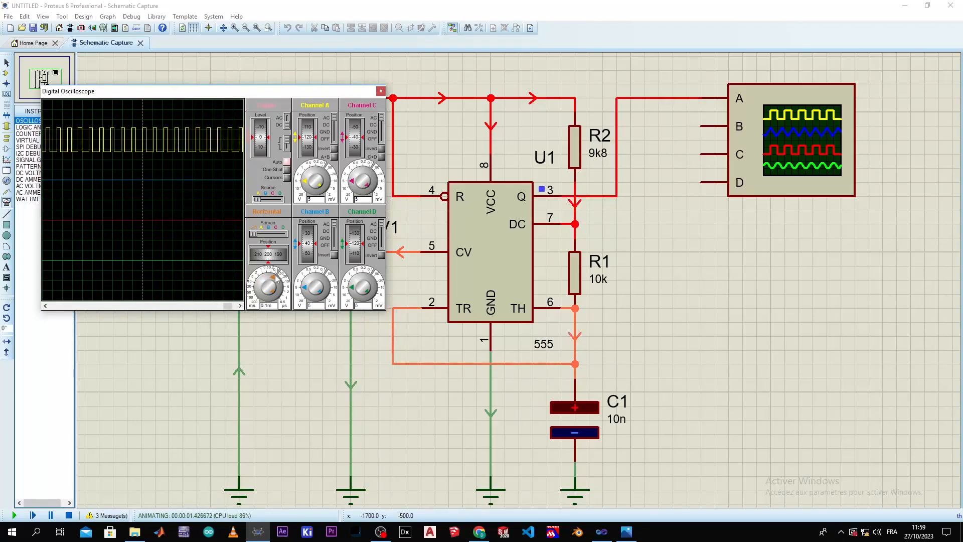
left_click_drag(205, 91, 262, 121)
left_click(69, 515)
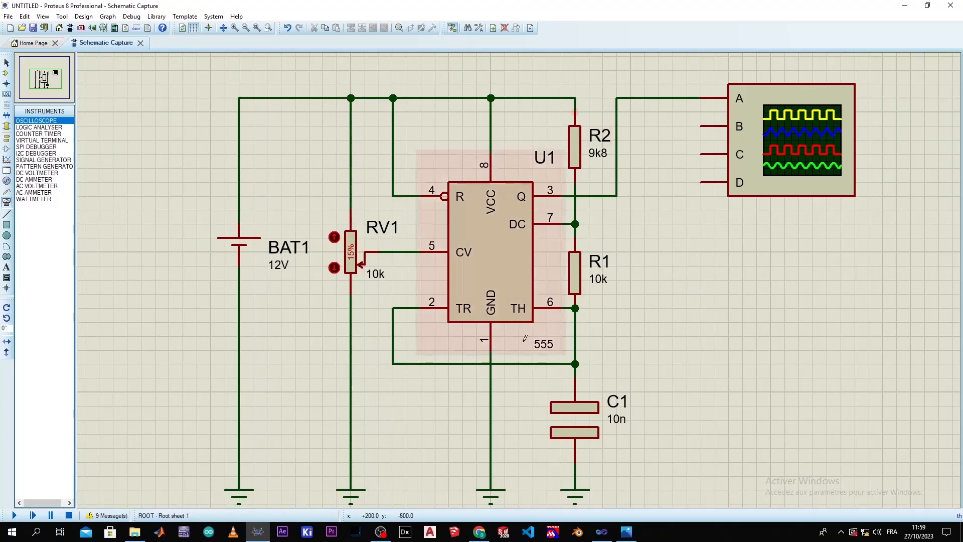
Step: Set resistor R2's resistance to 6k8
double_click(576, 146)
left_click(430, 199)
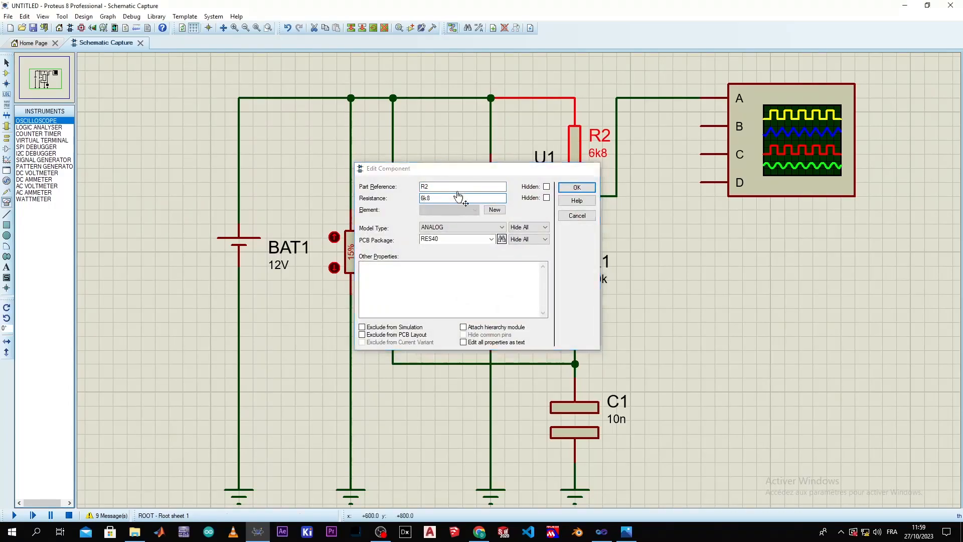
key("Return")
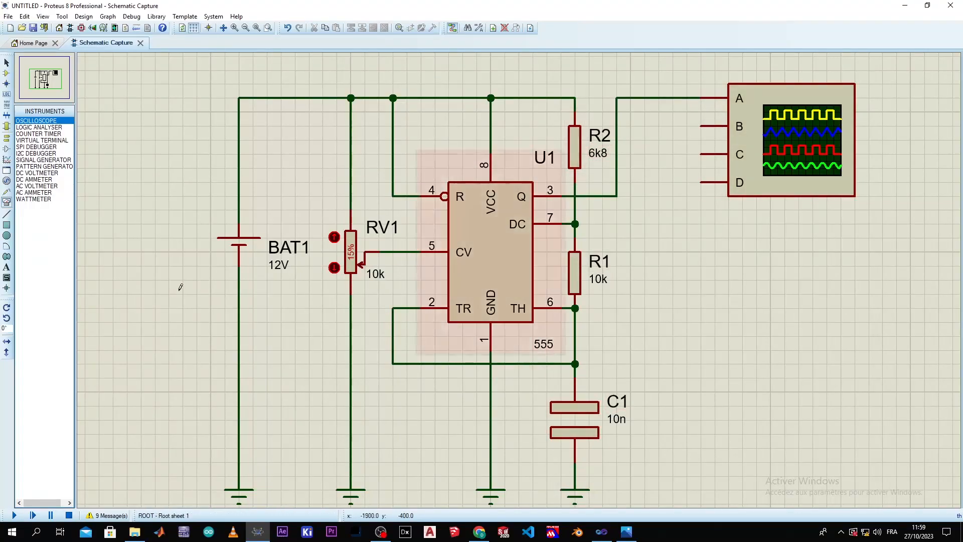
Step: Add the analog SPEAKER (ACTIVE library) from the Speakers & Sounders category and place it below the oscilloscope
left_click(6, 73)
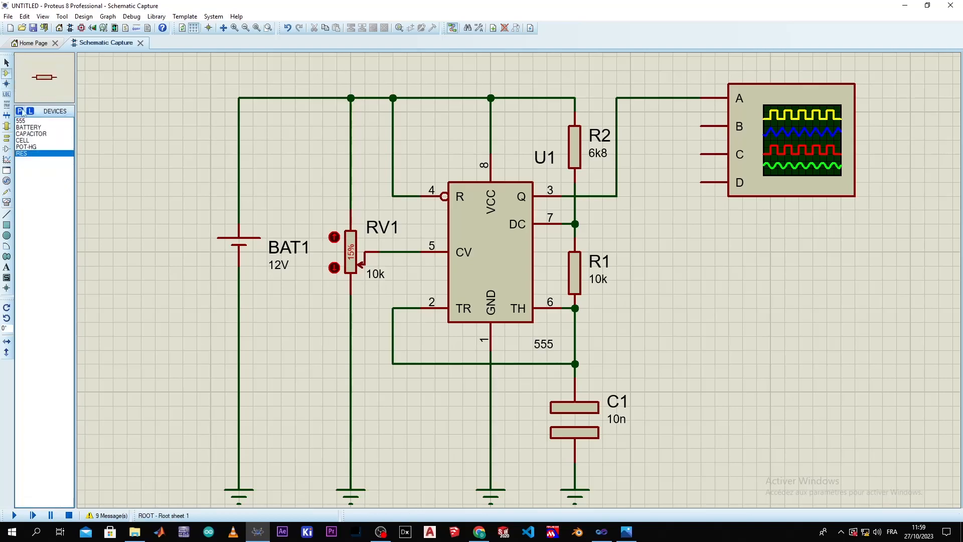
left_click(20, 114)
scroll(329, 157, "down", 3)
scroll(328, 157, "down", 3)
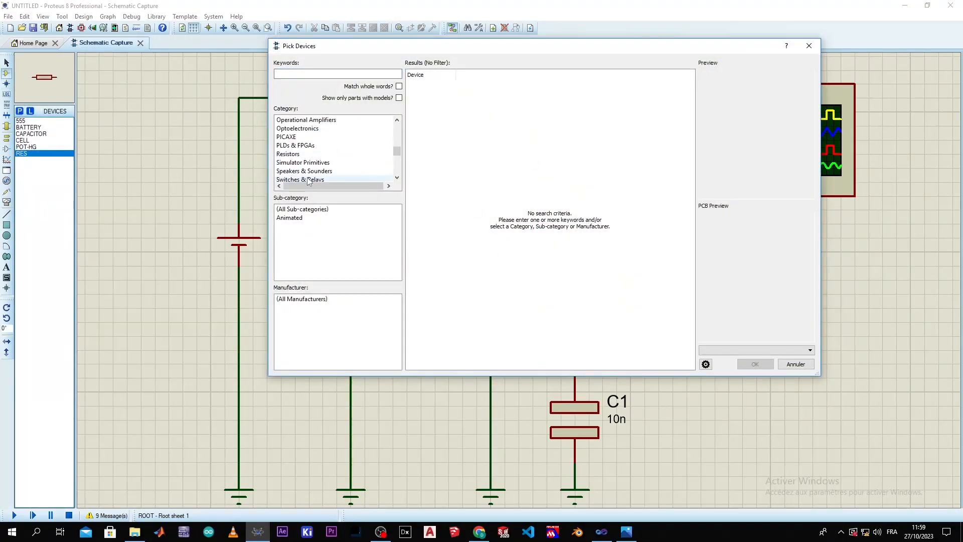
left_click(314, 172)
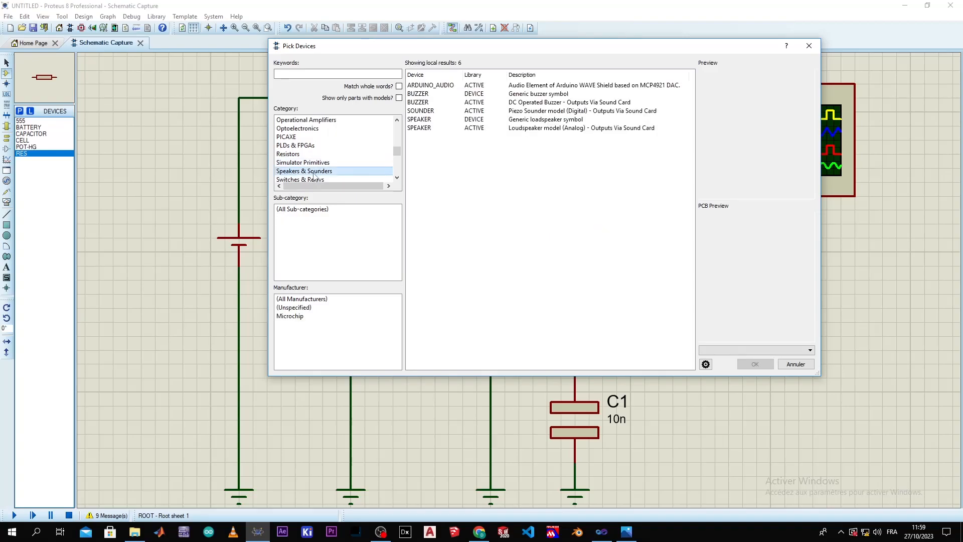
left_click(427, 120)
left_click(435, 128)
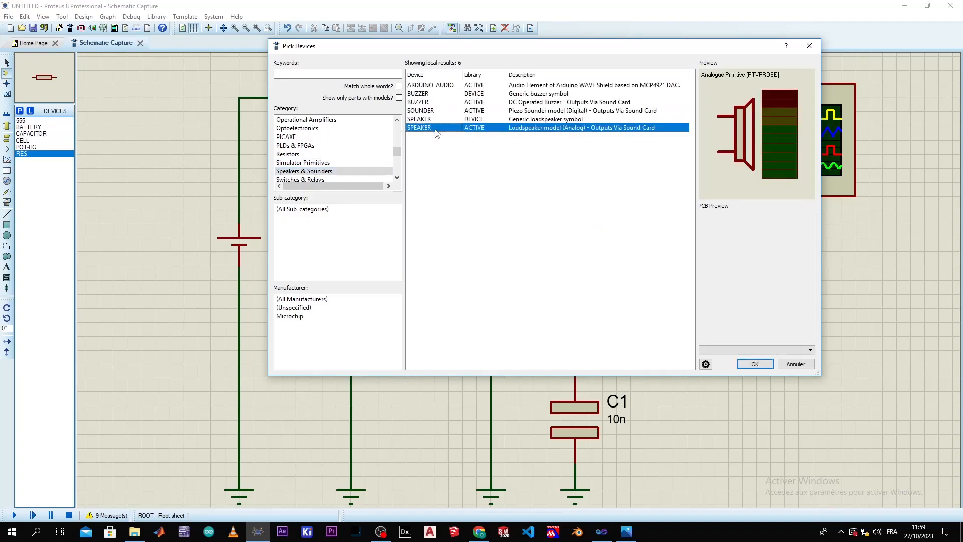
left_click(771, 360)
left_click(698, 270)
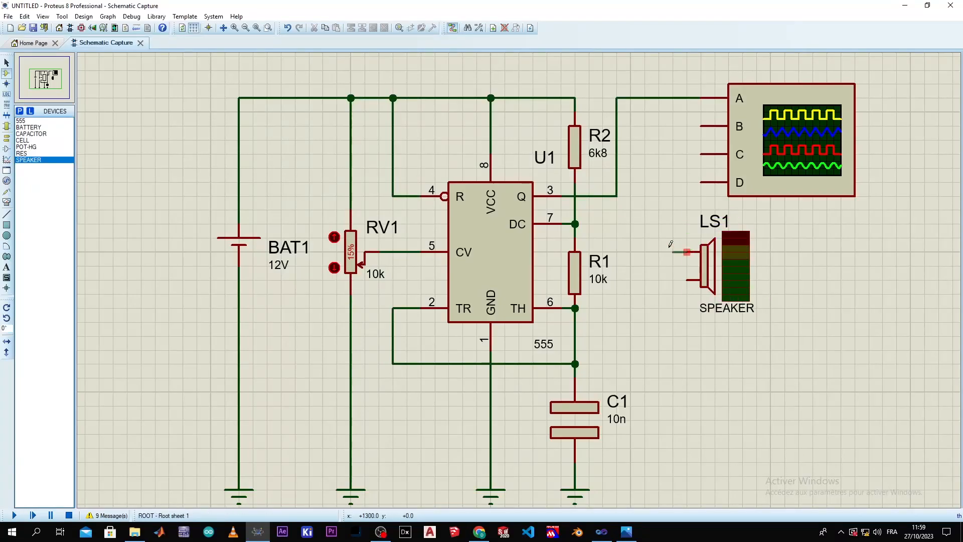
Step: Wire the speaker's upper pin to the 555's Q output line and its lower pin to a new ground terminal
left_click(617, 196)
left_click(672, 252)
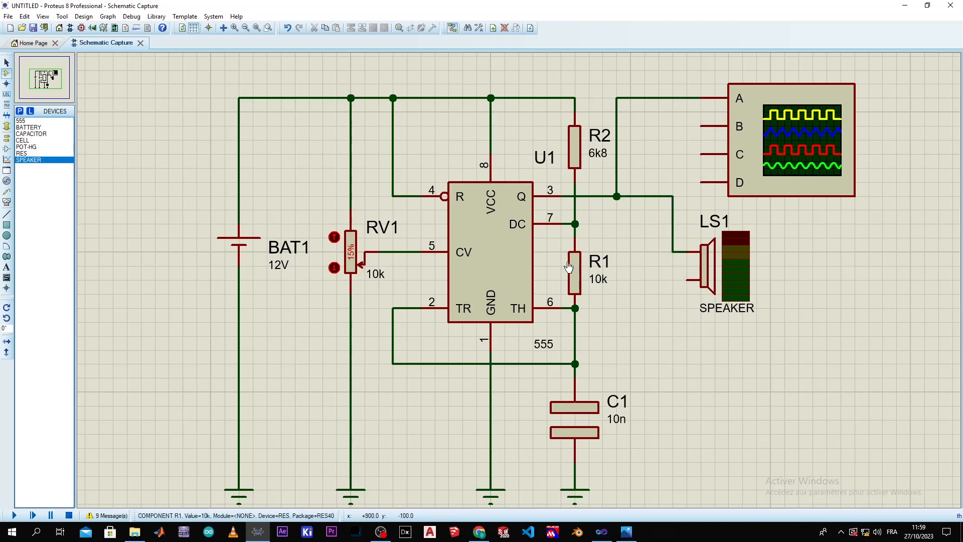
left_click(7, 136)
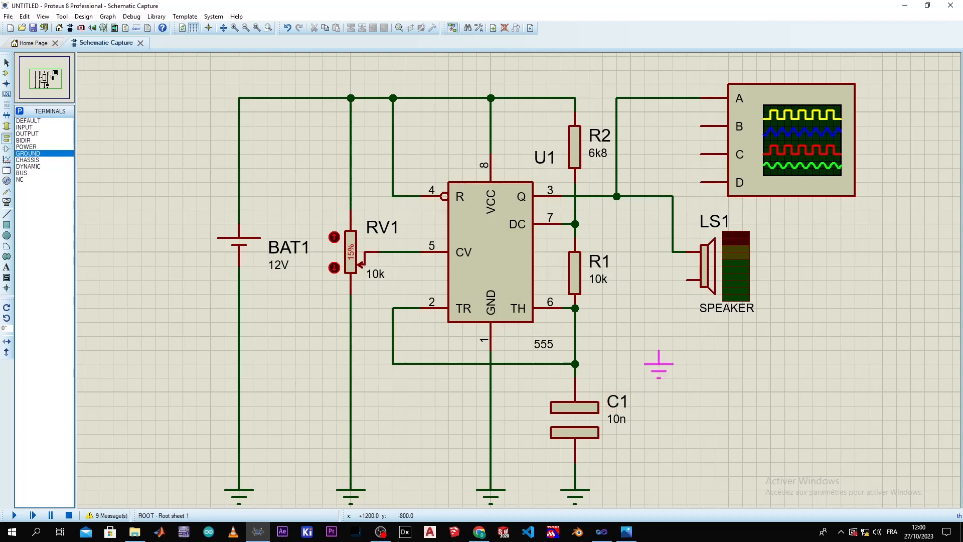
left_click(673, 364)
left_click(673, 351)
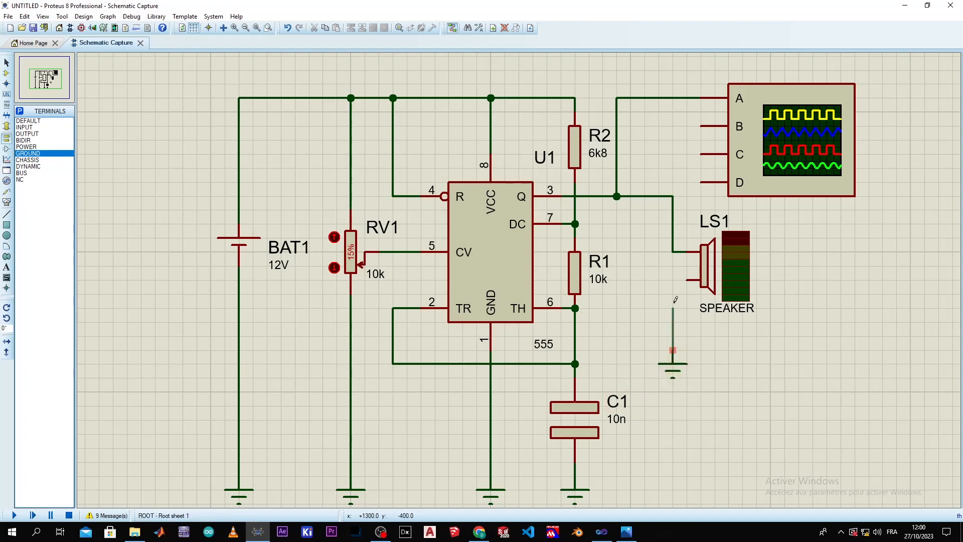
left_click(688, 280)
Step: Run and stop the simulation with the speaker connected, and inspect the speaker's component properties without changing them
left_click(12, 514)
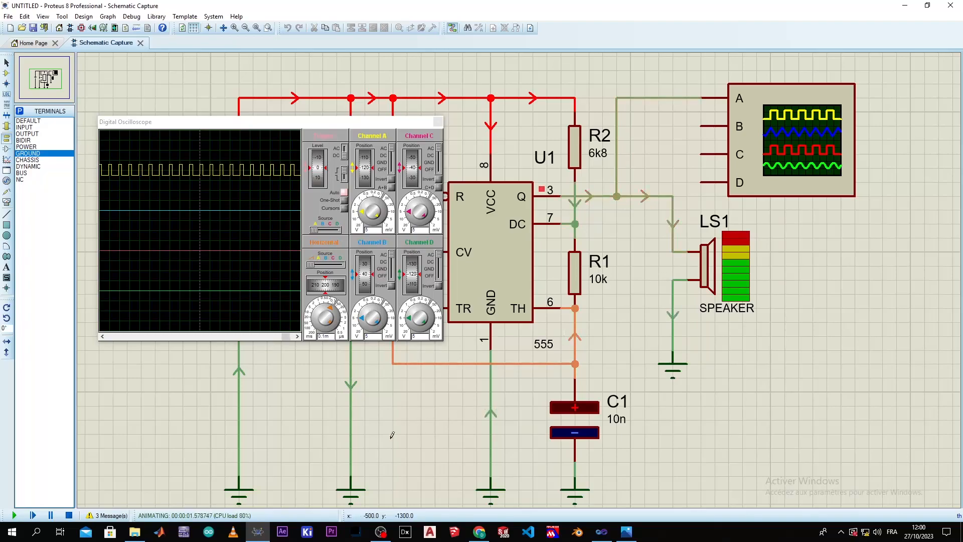
left_click(69, 515)
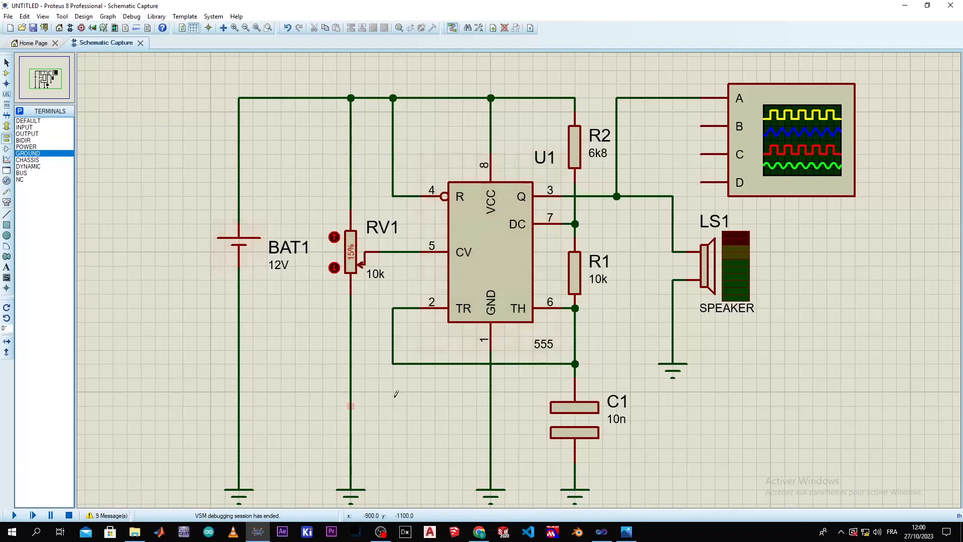
left_click(728, 271)
left_click(728, 271)
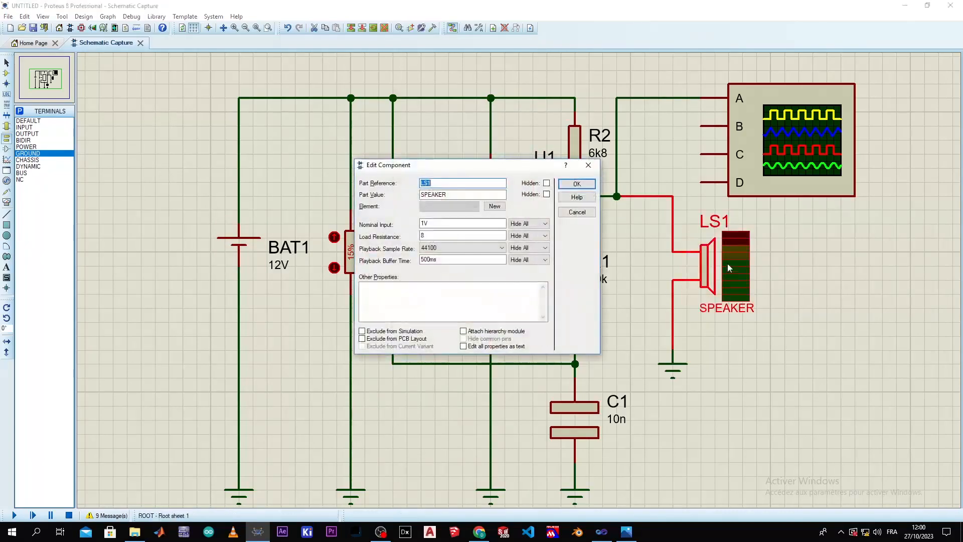
left_click(586, 163)
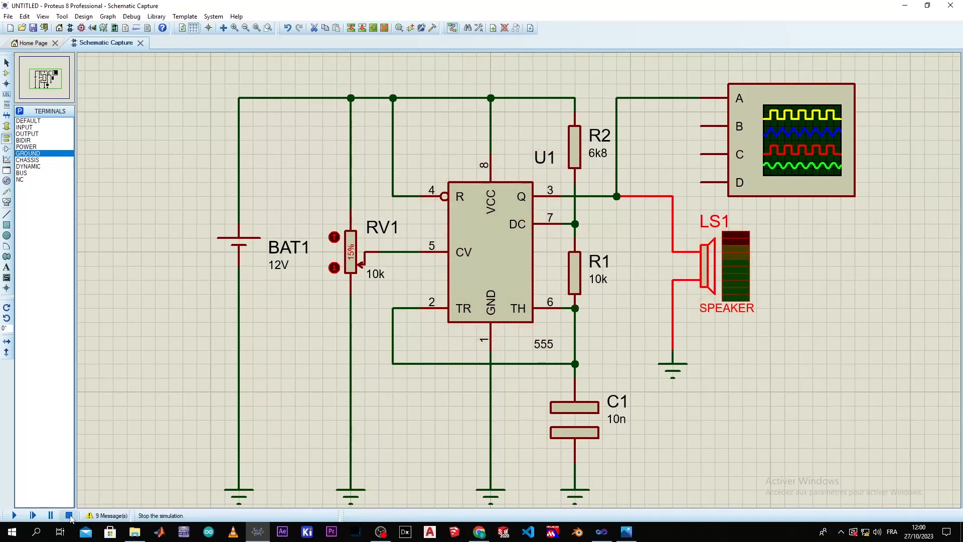
Step: Choose the RES device and reroute oscilloscope channel A to the speaker's wire corner, deleting the stray stub and the old branch
left_click(42, 146)
left_click(31, 161)
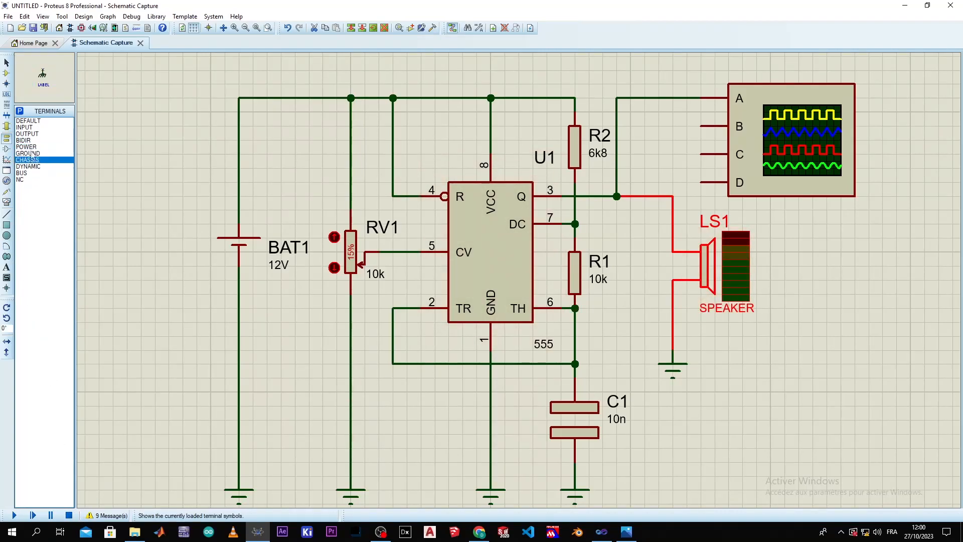
left_click(24, 127)
left_click(5, 73)
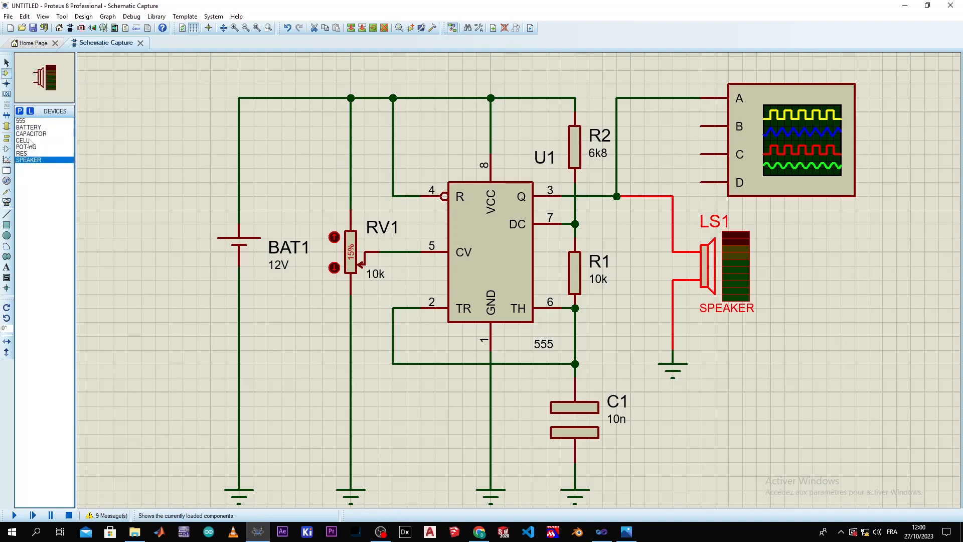
left_click(25, 154)
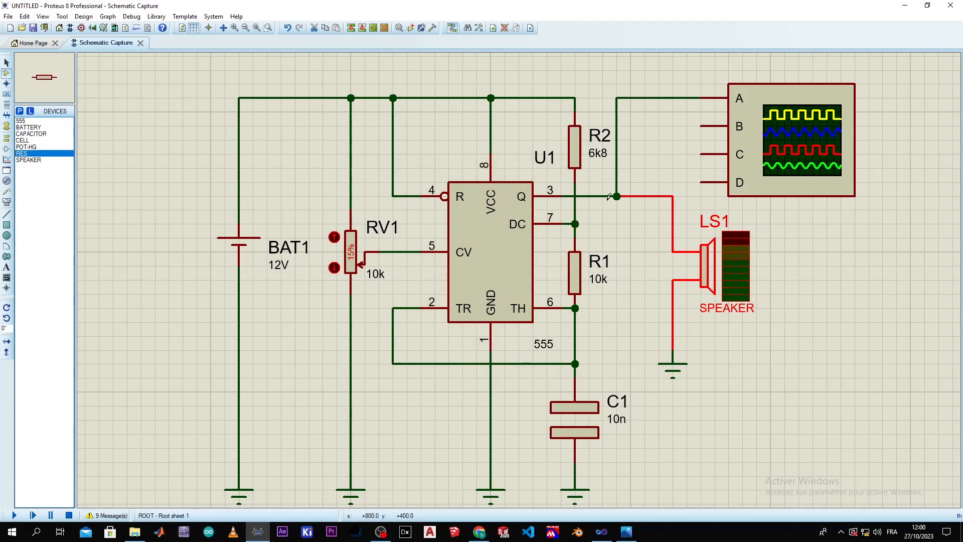
left_click(673, 197)
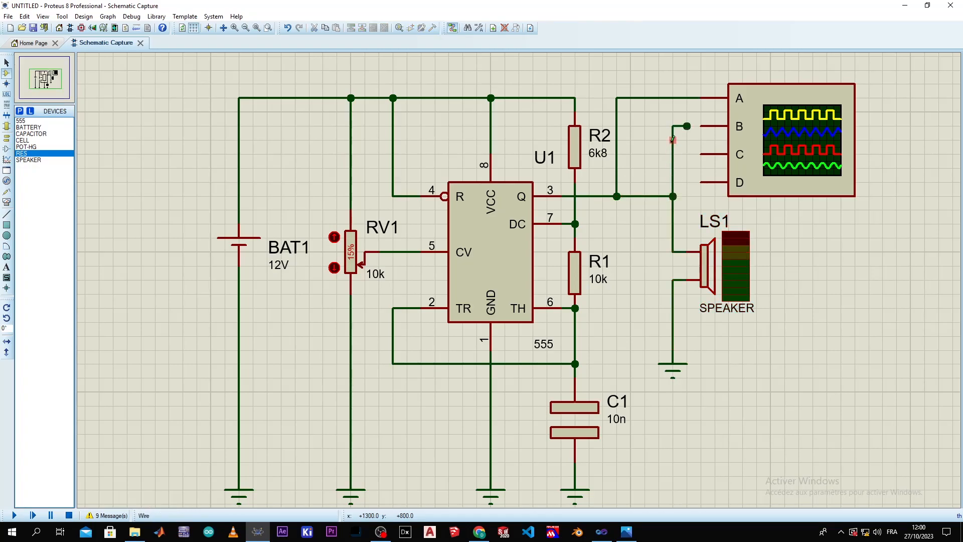
left_click(673, 97)
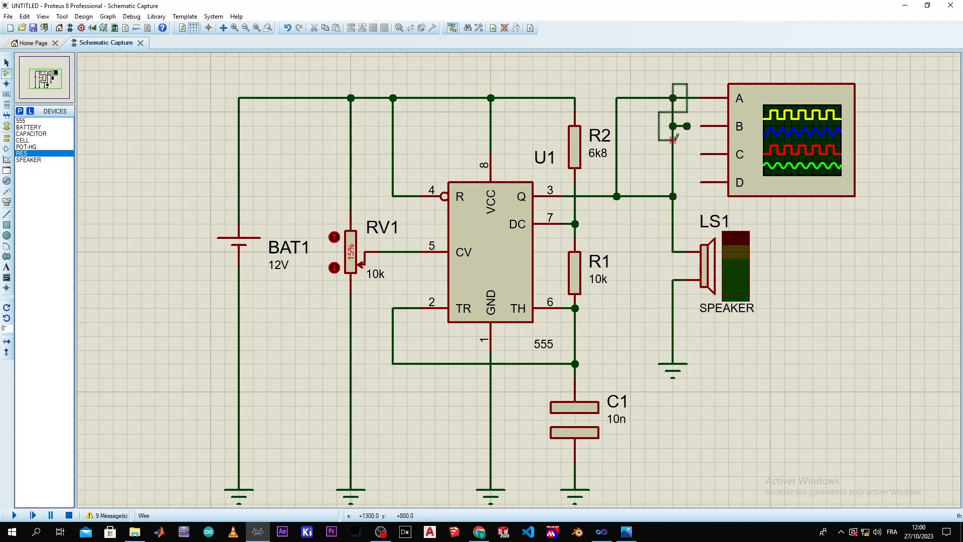
right_click(686, 127)
right_click(686, 127)
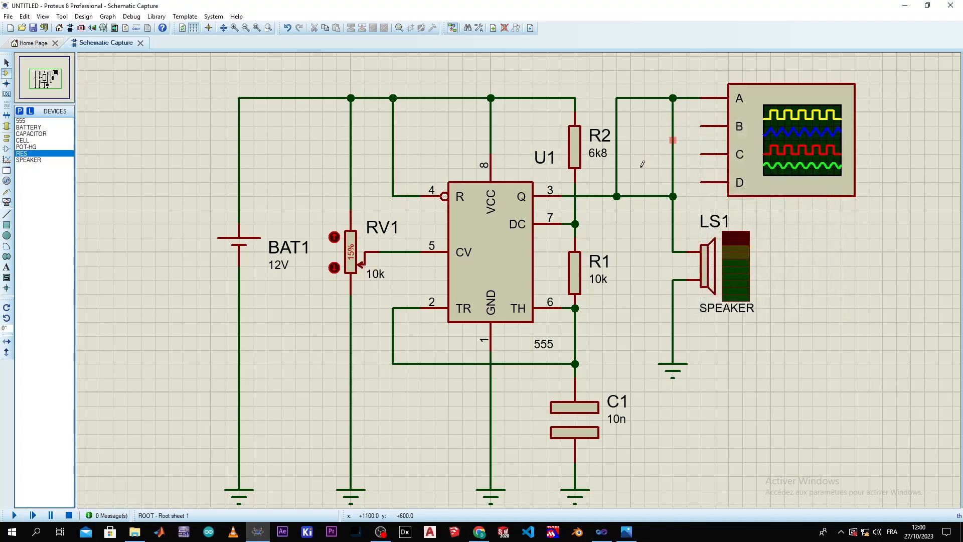
right_click(624, 182)
right_click(624, 182)
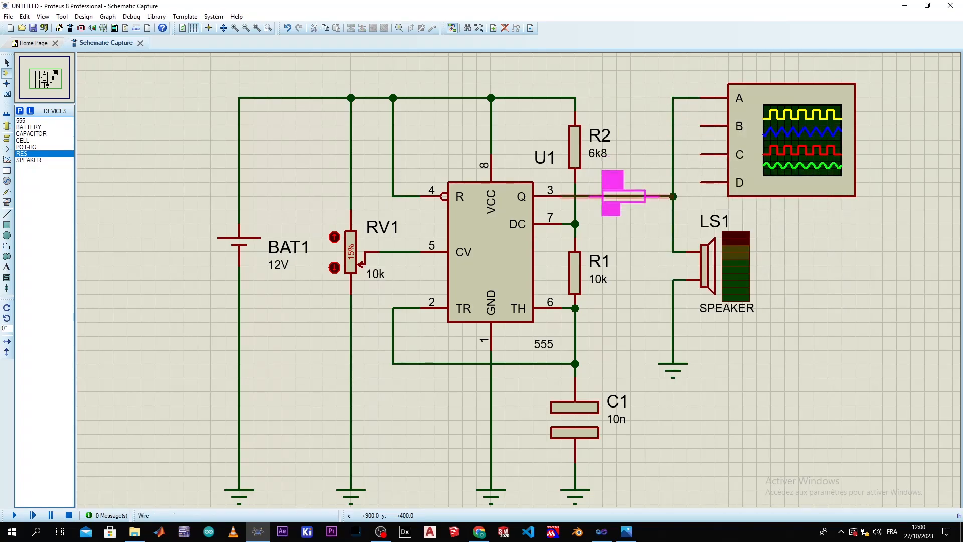
Step: Insert a resistor in series between the 555's Q output and the speaker, and set its value to 10
left_click(624, 196)
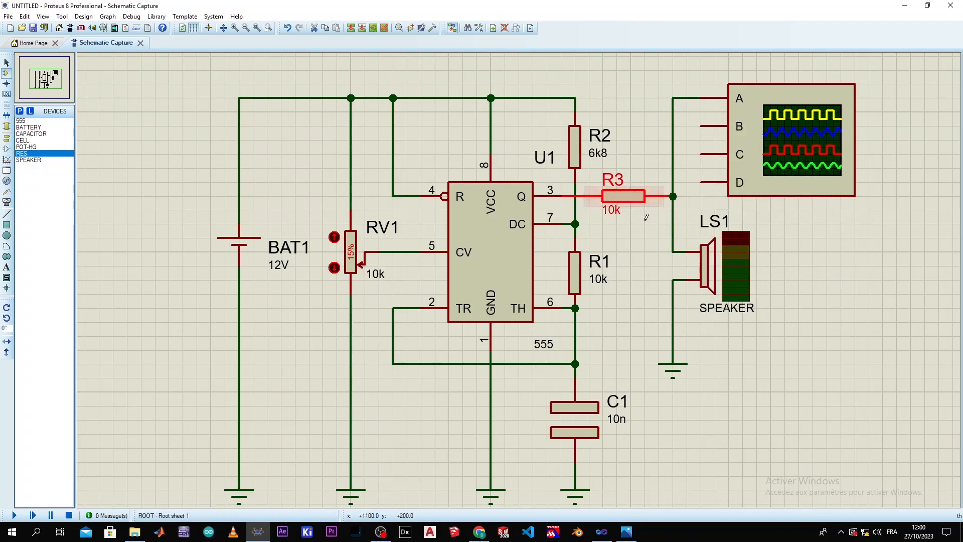
double_click(615, 213)
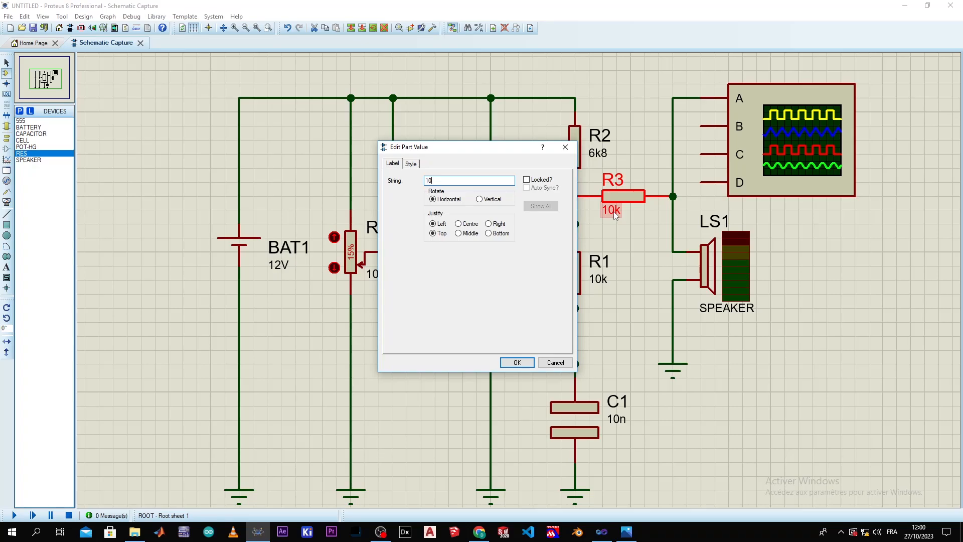
type("10")
key("Return")
left_click(609, 327)
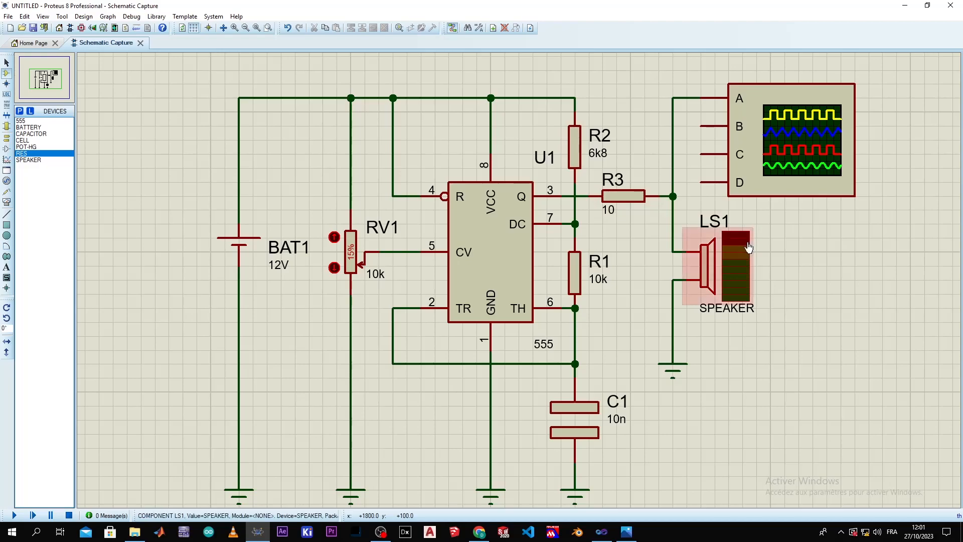
Step: Delete the wire connecting oscilloscope channel A to the speaker line
scroll(747, 250, "down", 1)
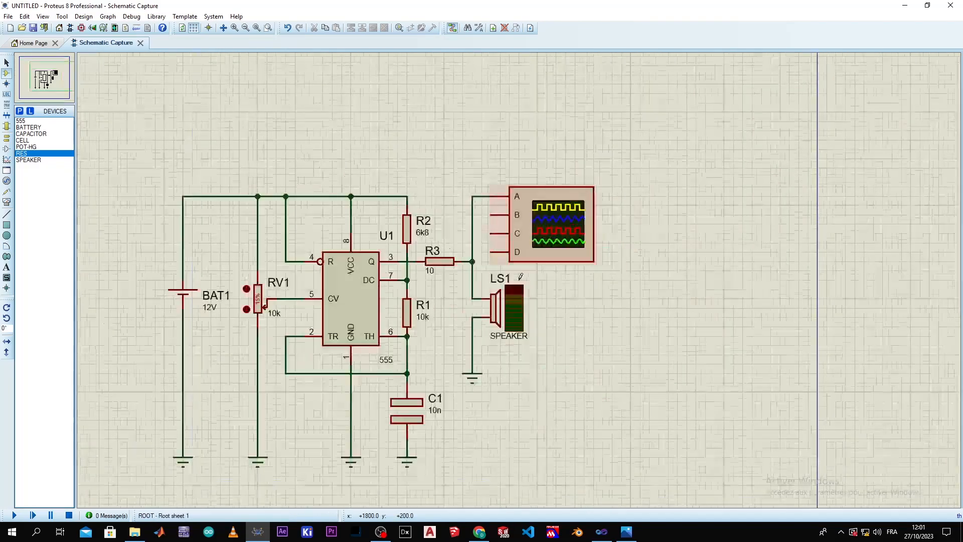
scroll(448, 231, "up", 1)
right_click(450, 220)
right_click(450, 220)
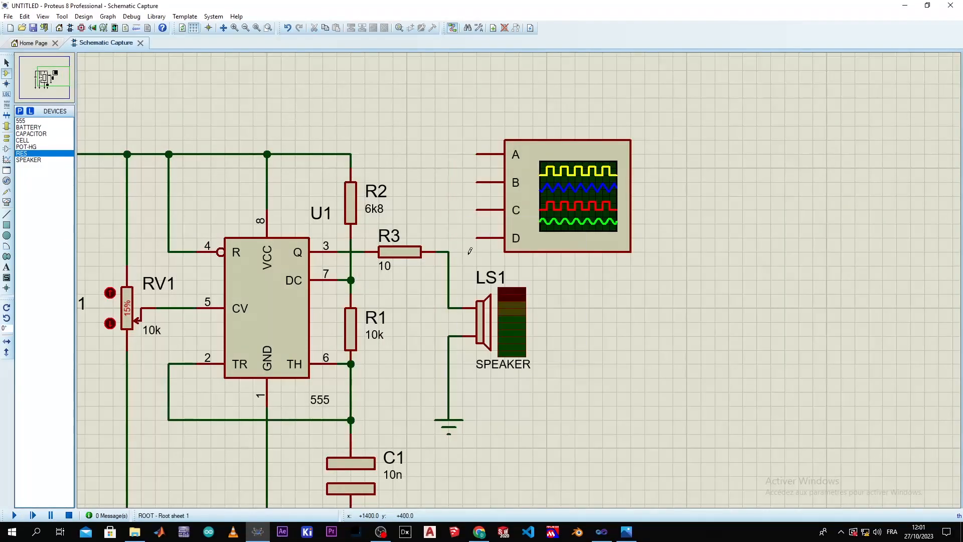
Step: Move the oscilloscope farther to the right, away from the speaker circuit
double_click(525, 226)
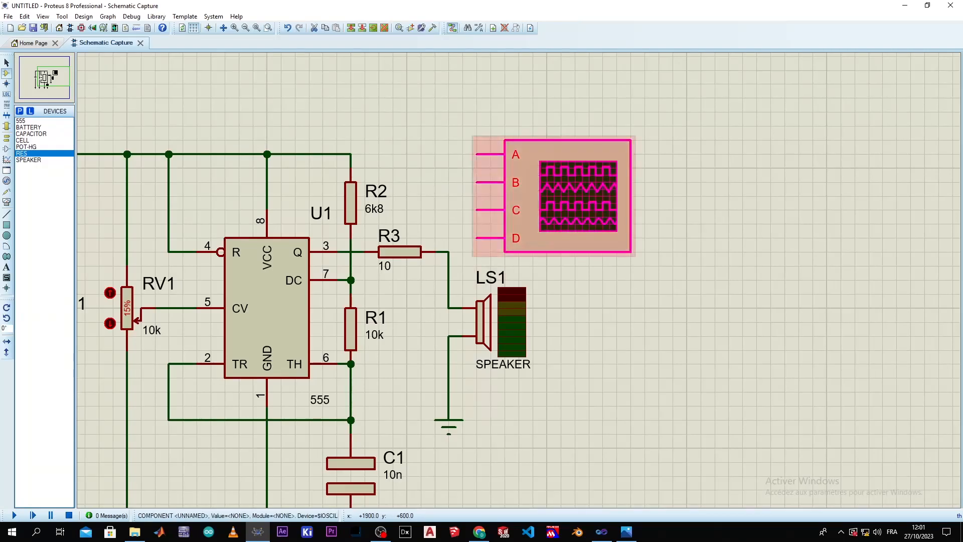
left_click(585, 169)
left_click(585, 170)
left_click(584, 169)
left_click(584, 171)
left_click(589, 171)
left_click_drag(563, 174, 717, 174)
left_click(669, 161)
left_click(588, 170)
Step: Run the simulation of the circuit with the series resistor and disconnected oscilloscope, and stop it
scroll(444, 280, "up", 2)
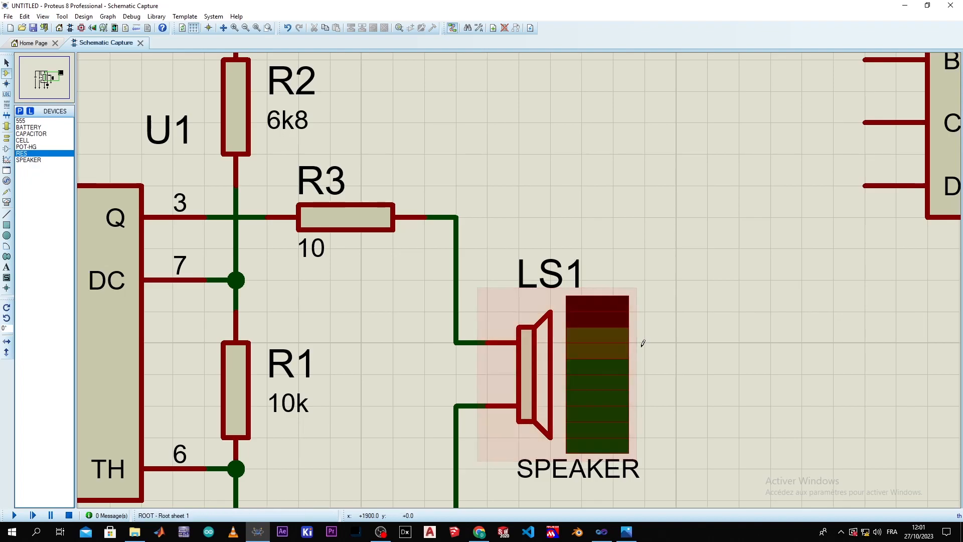
scroll(640, 340, "down", 3)
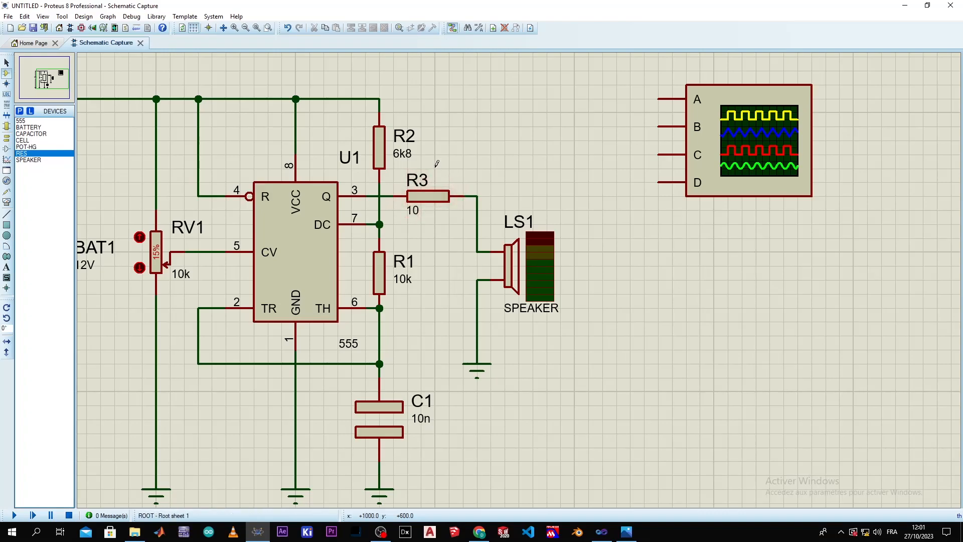
left_click(14, 515)
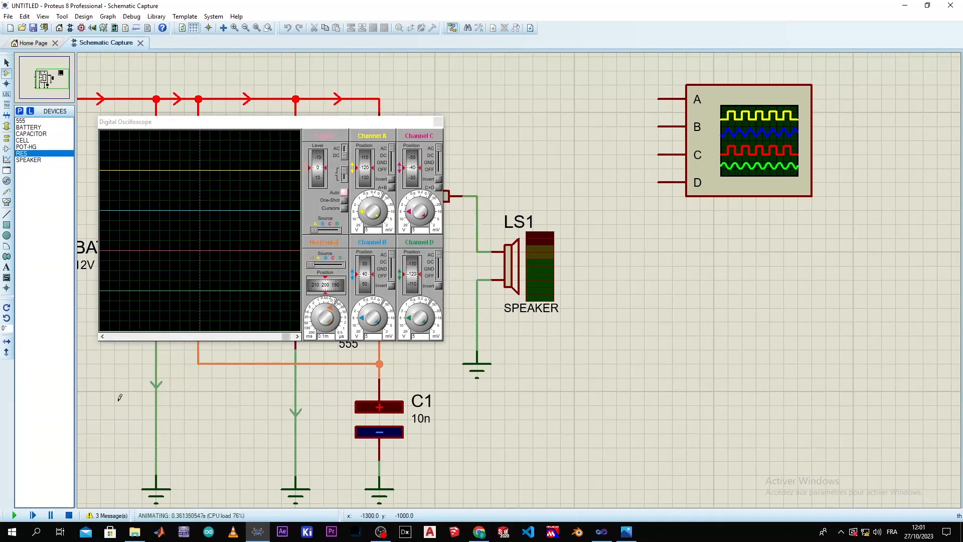
left_click(70, 517)
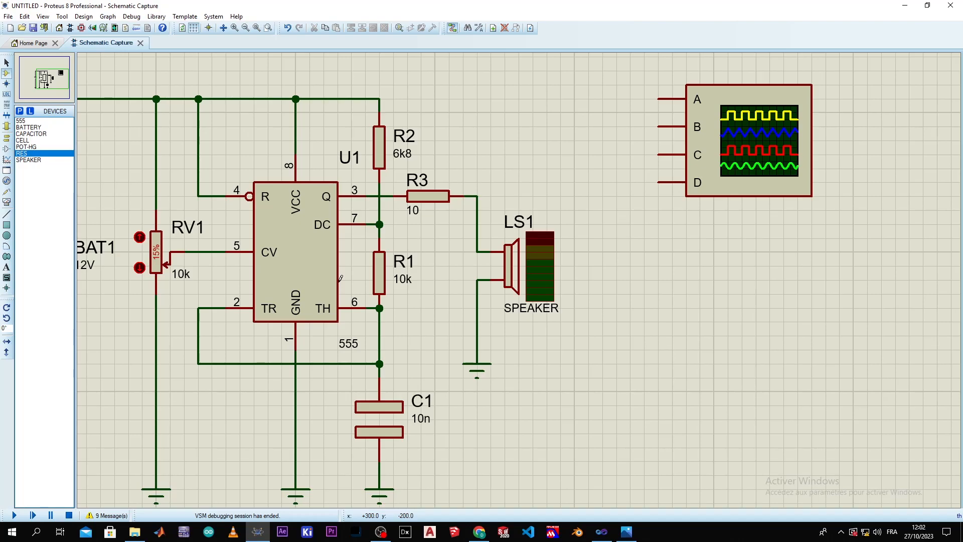
Step: Switch to the web browser and examine the ultrasonic repeller product page for the repelling frequency of each pest type
left_click(475, 537)
scroll(572, 376, "down", 12)
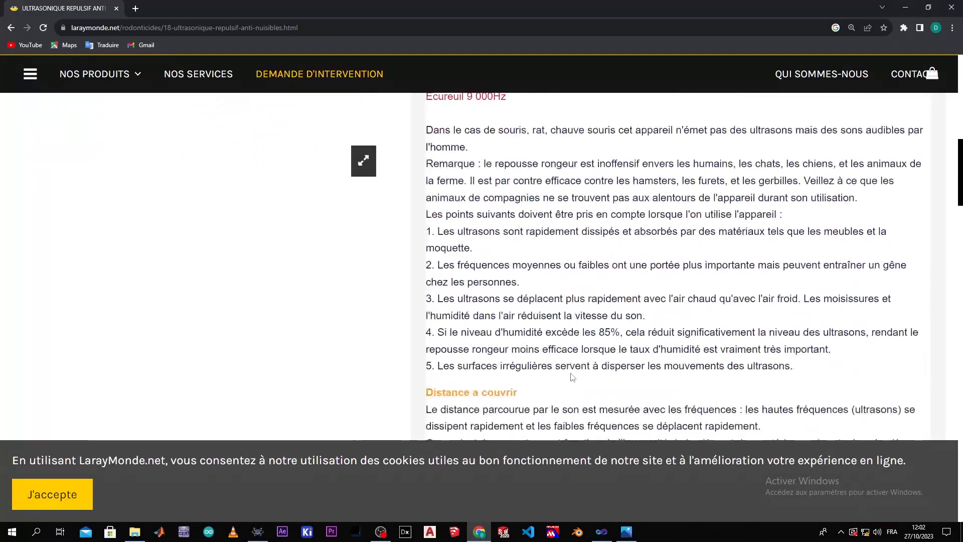
scroll(572, 377, "down", 12)
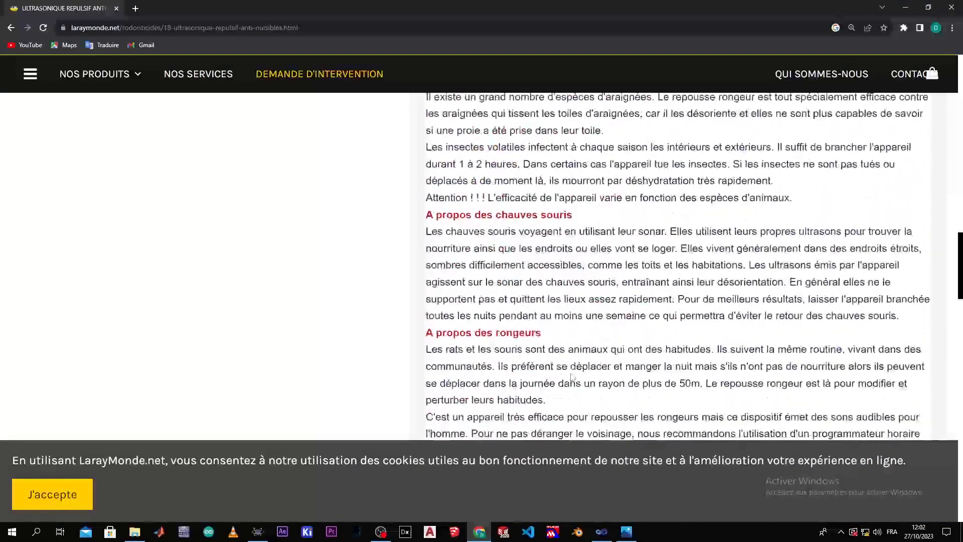
scroll(573, 377, "up", 3)
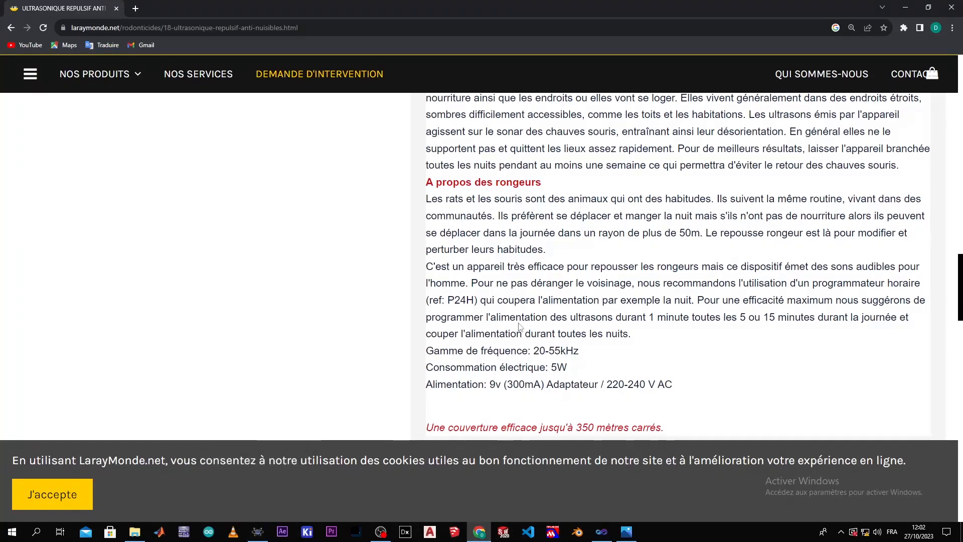
scroll(521, 328, "up", 4)
scroll(520, 329, "up", 10)
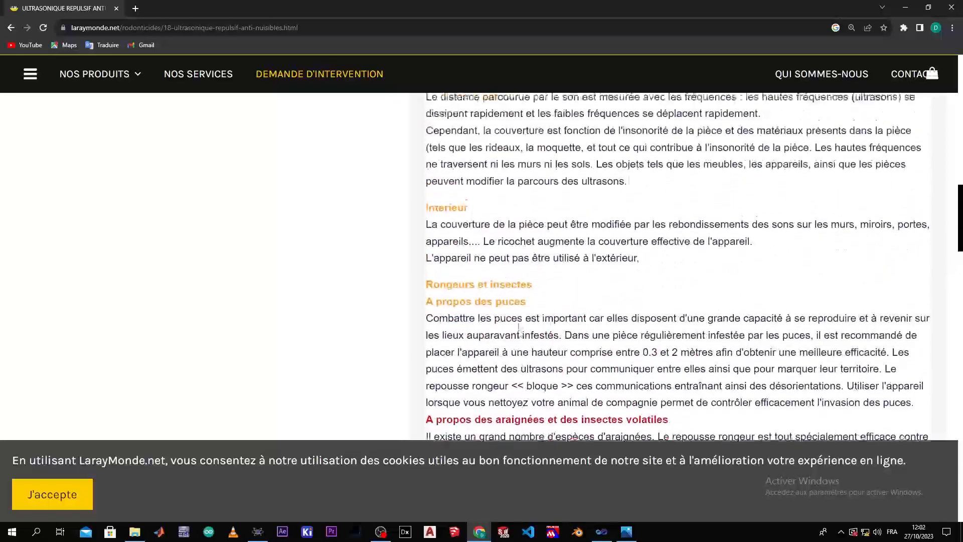
scroll(520, 324, "up", 4)
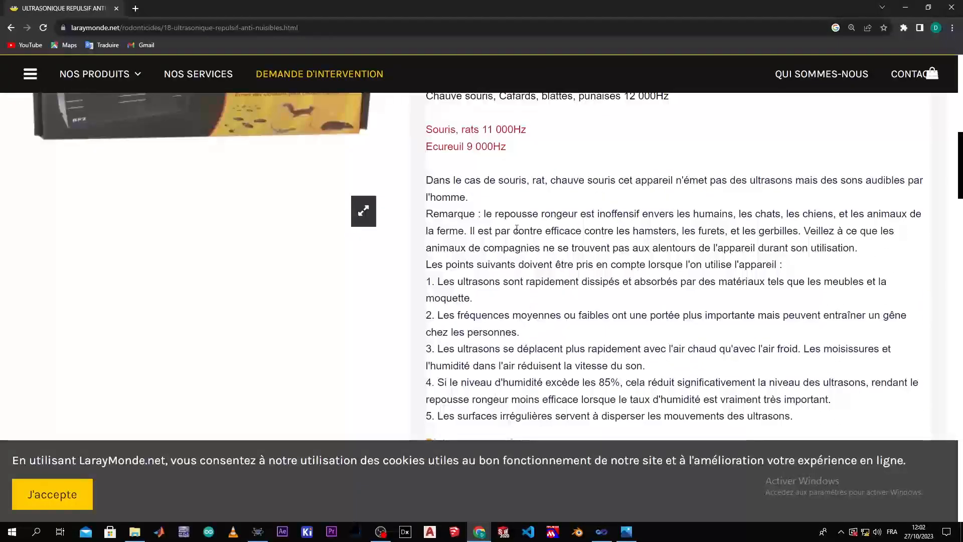
scroll(518, 232, "up", 3)
left_click(560, 227)
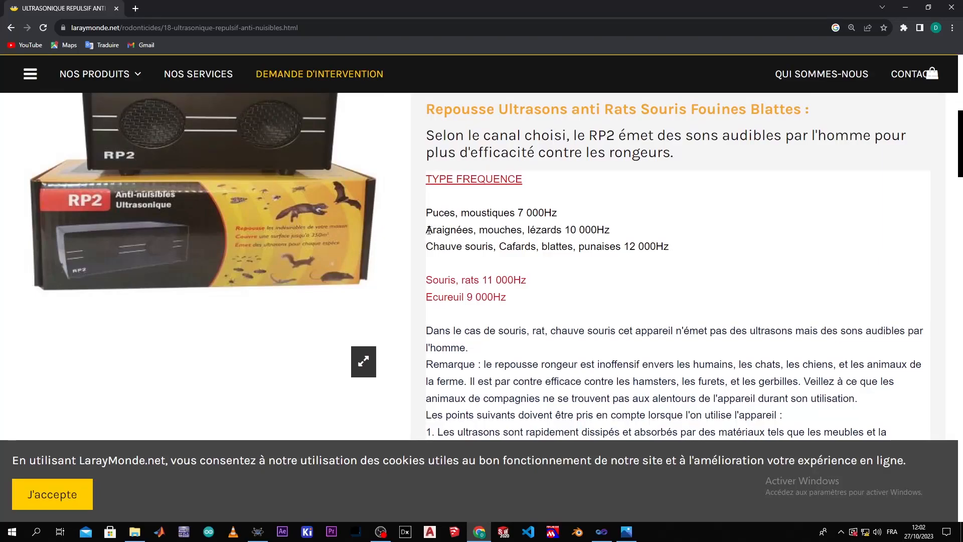
Step: Examine the product page's frequency lines for spiders, flies and lizards, and for bats, cockroaches and bedbugs
left_click_drag(429, 230, 467, 227)
double_click(501, 229)
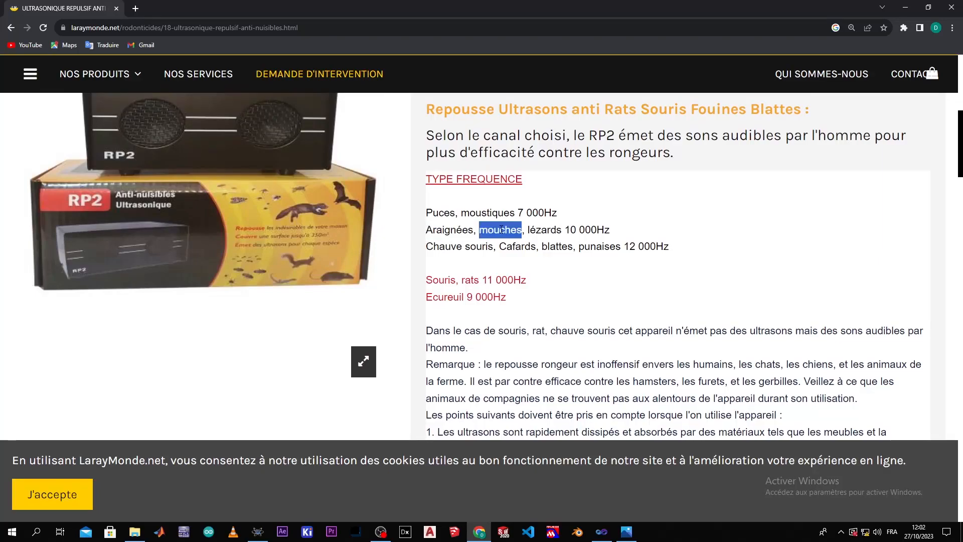
triple_click(555, 229)
left_click(571, 230)
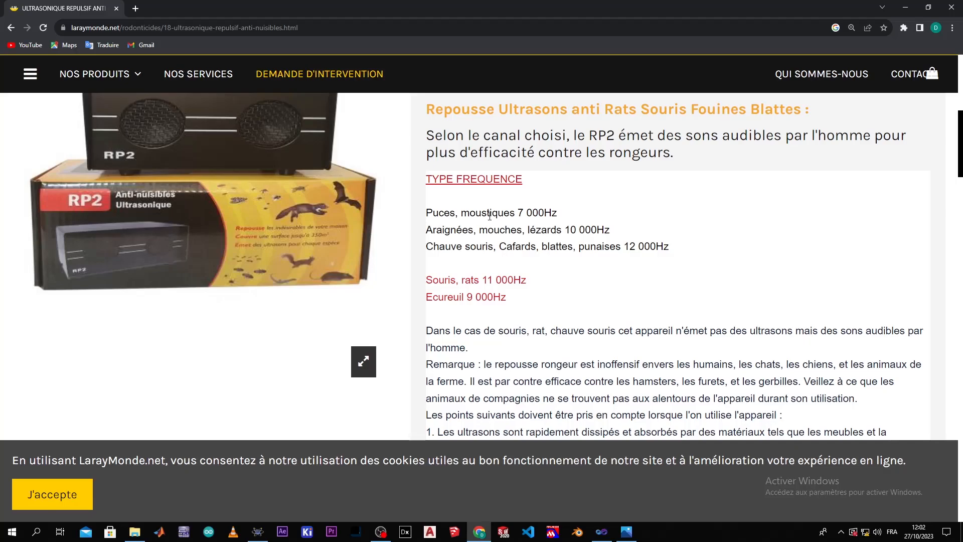
left_click_drag(427, 231, 616, 232)
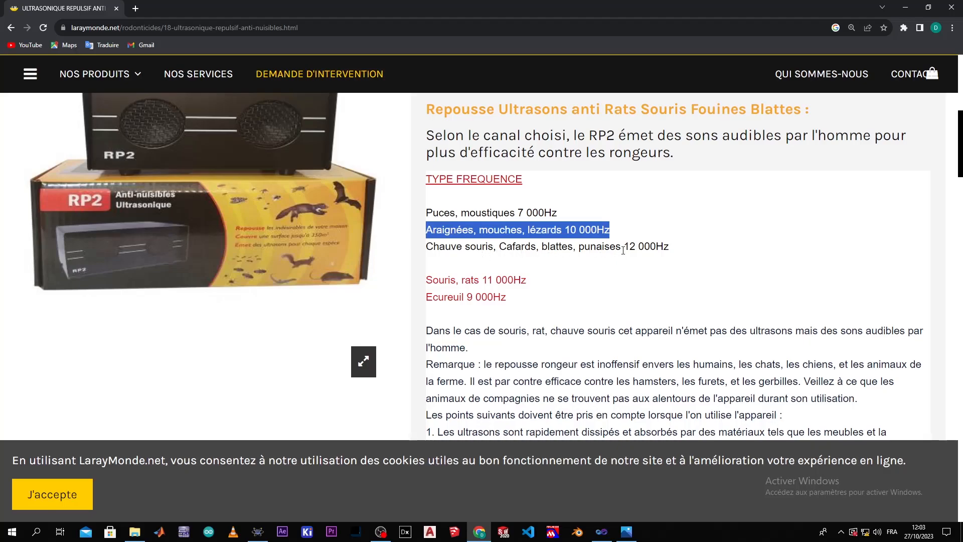
left_click_drag(625, 247, 669, 247)
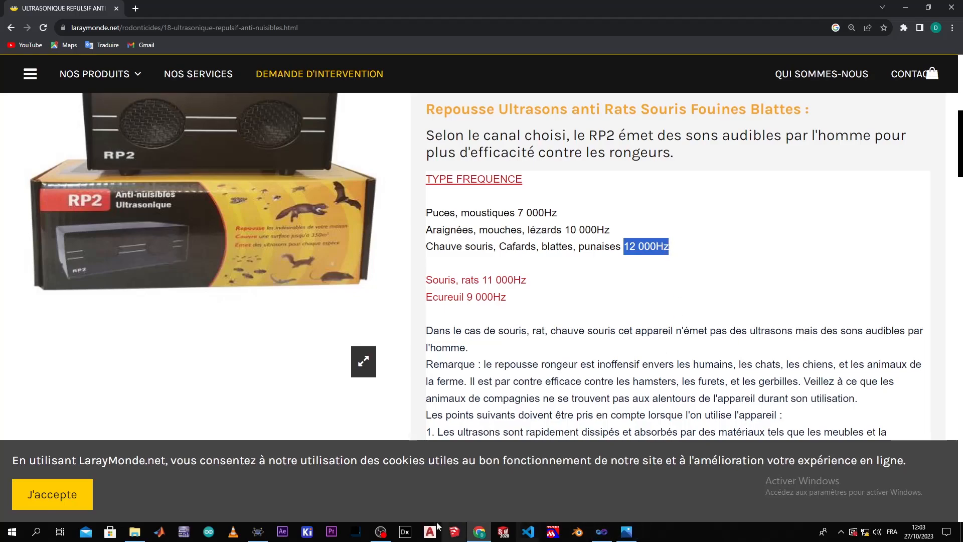
Step: Switch to Proteus and set potentiometer RV1 to 50%
left_click(258, 532)
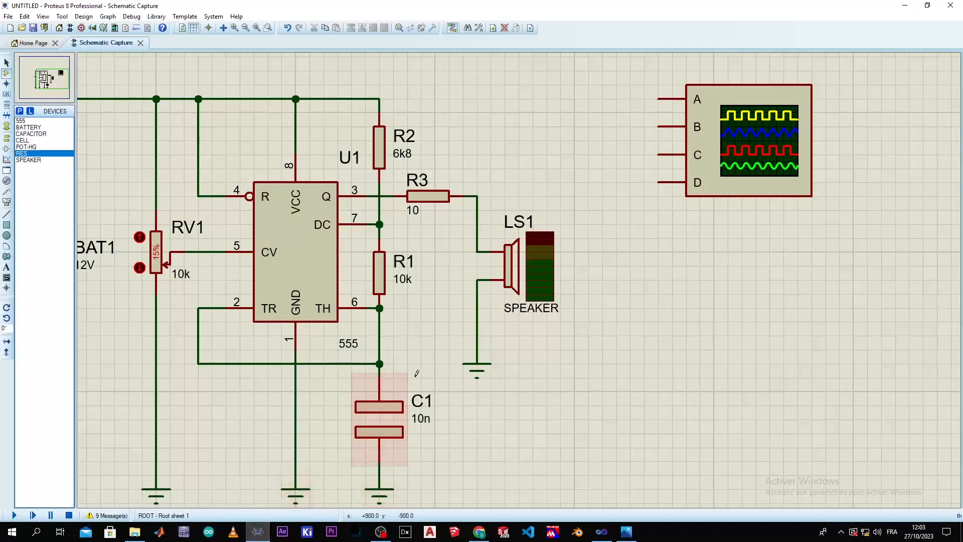
scroll(522, 276, "up", 1)
scroll(521, 276, "down", 2)
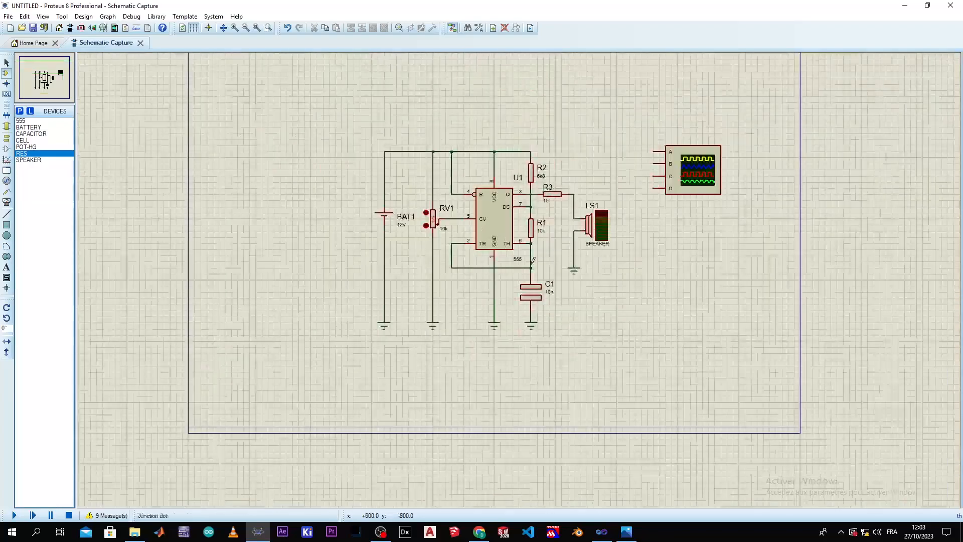
scroll(520, 275, "up", 2)
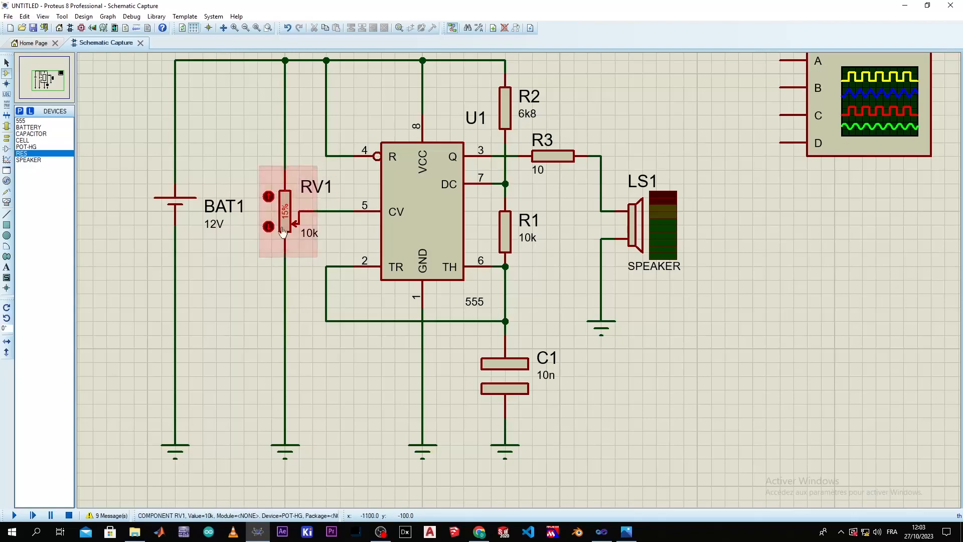
left_click(269, 197)
left_click(269, 196)
left_click(269, 196)
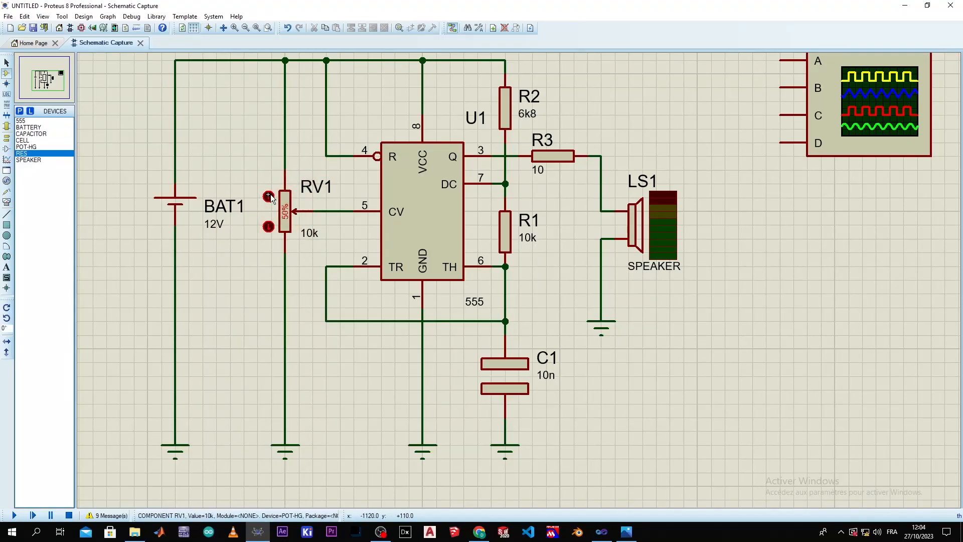
left_click(271, 229)
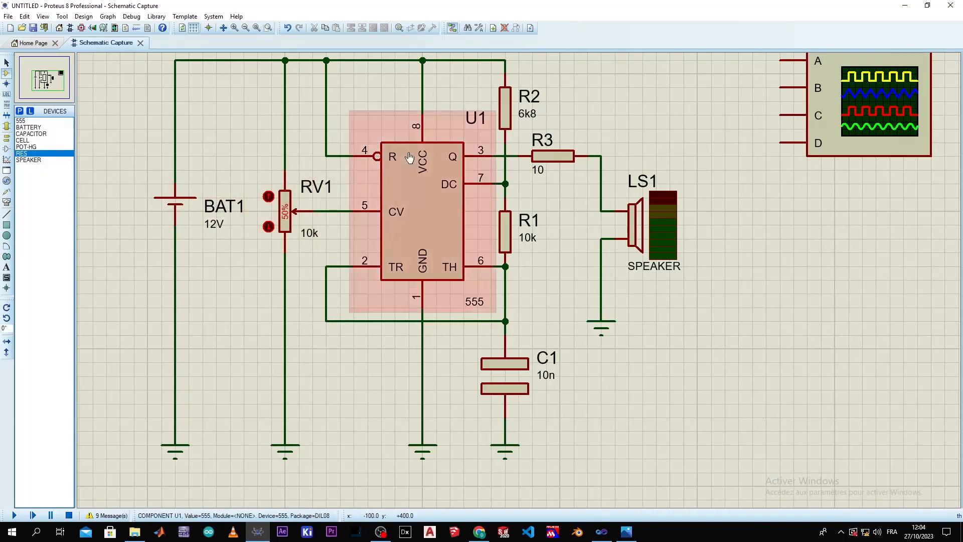
Step: Replace resistor R1 between pins 7 and 6 of the 555 with a POT-HG potentiometer
right_click(510, 234)
right_click(511, 233)
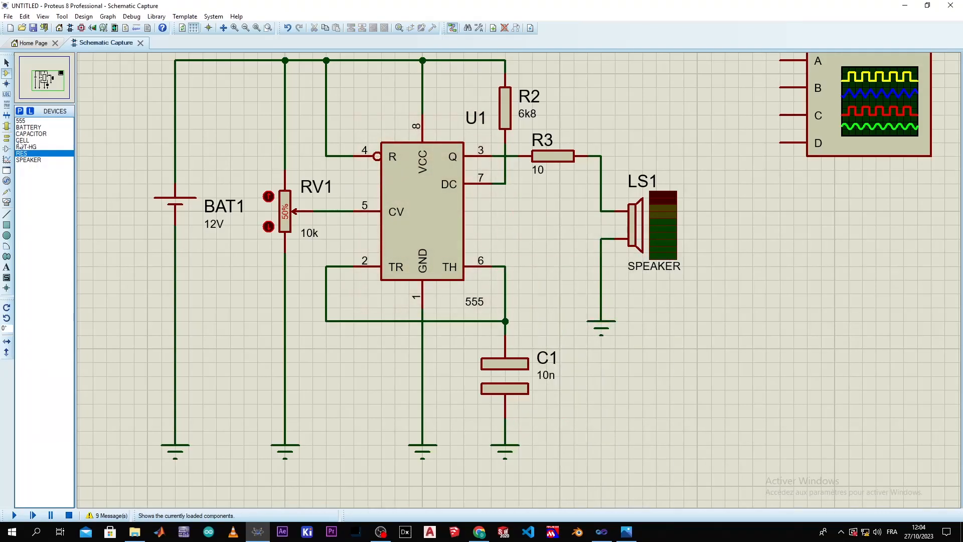
left_click(35, 147)
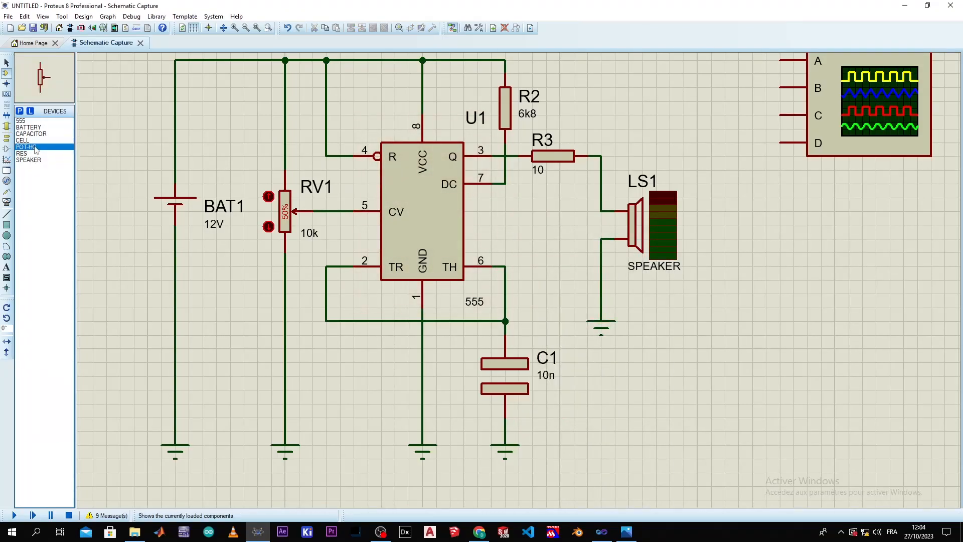
left_click(516, 232)
left_click(507, 226)
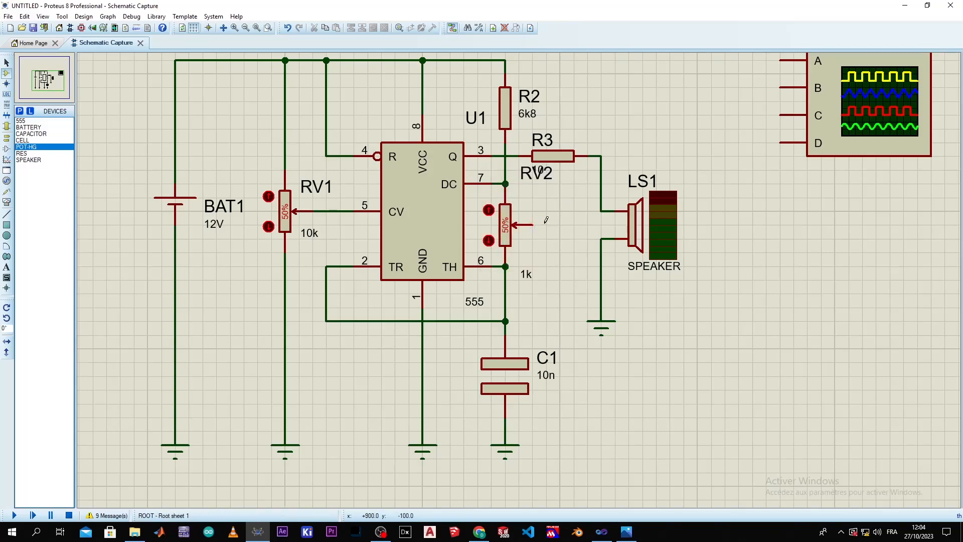
Step: Wire the wiper of RV2 to the 555's pin 6 junction and raise its setting to 56%
left_click(533, 224)
left_click(506, 267)
left_click(488, 211)
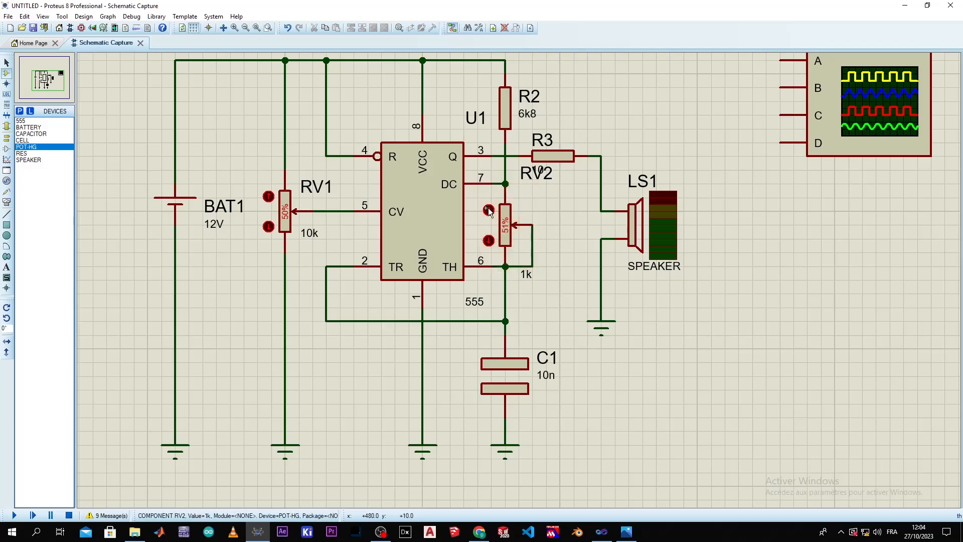
left_click(489, 211)
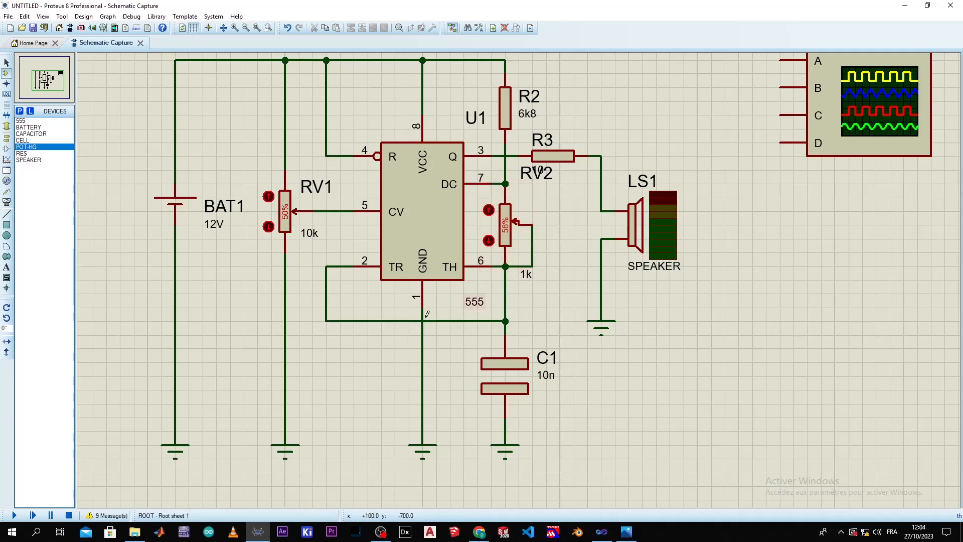
Step: Set the resistance of potentiometer RV2 to 10k and lower its setting to 47%
double_click(525, 273)
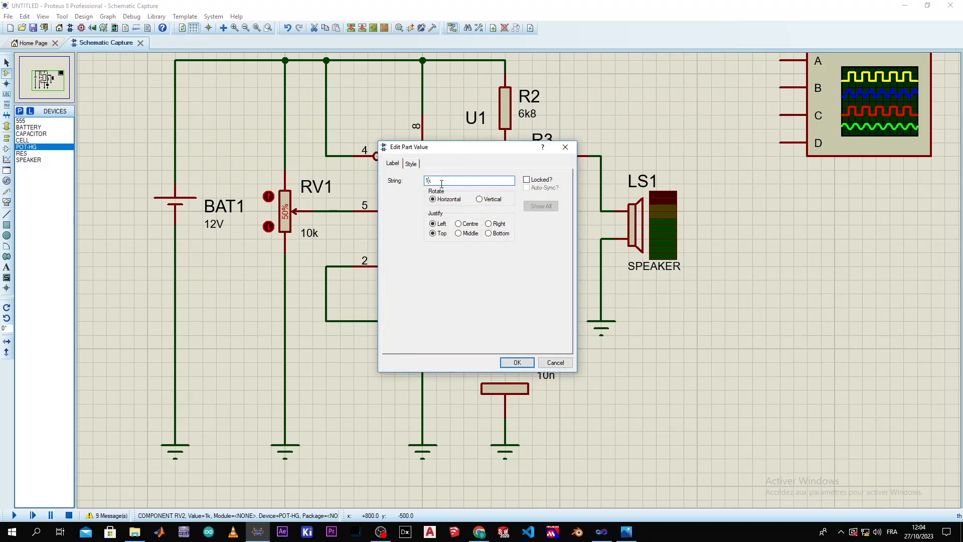
key("Return")
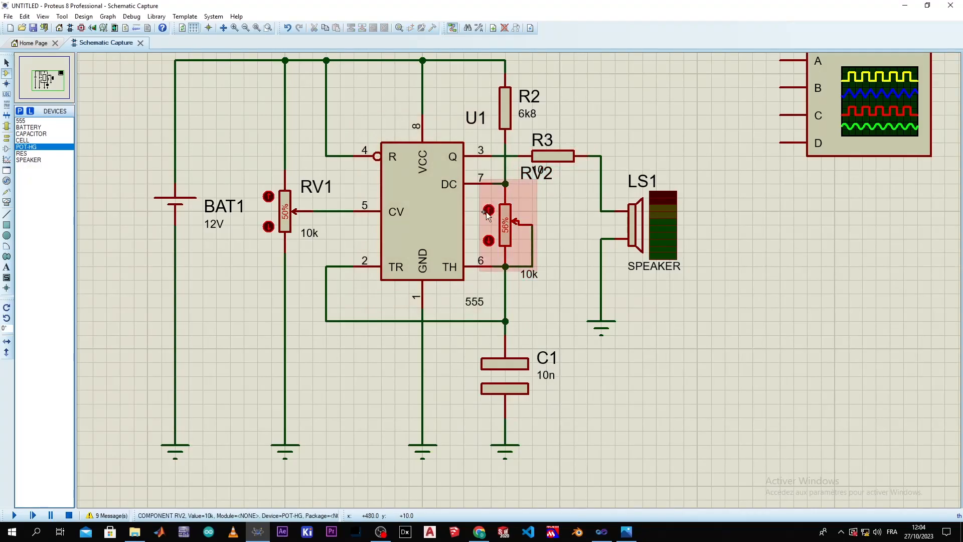
left_click(489, 241)
left_click(489, 241)
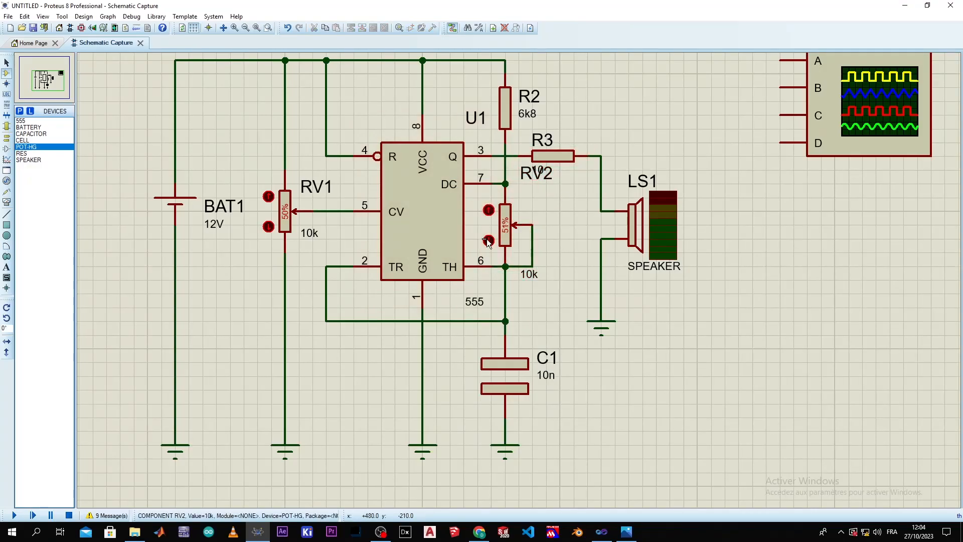
Step: Delete the wire between RV2's wiper and pin 6, and wire the wiper to the pin 7 junction instead
right_click(532, 248)
right_click(532, 248)
left_click(533, 225)
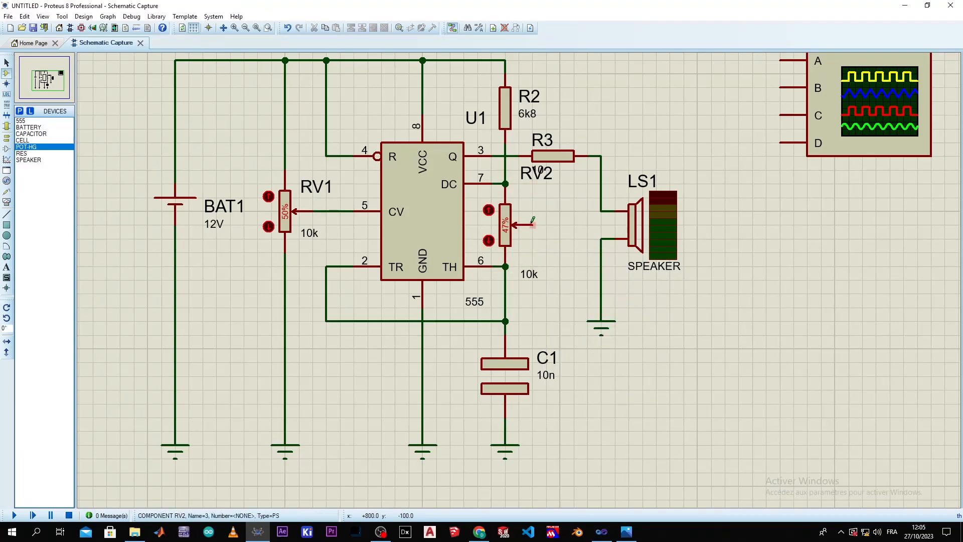
left_click(506, 183)
Step: Adjust potentiometer RV2 to 100%, run the simulation and stop it
left_click(489, 210)
left_click(490, 209)
left_click(490, 210)
left_click(490, 210)
left_click(489, 209)
left_click(490, 209)
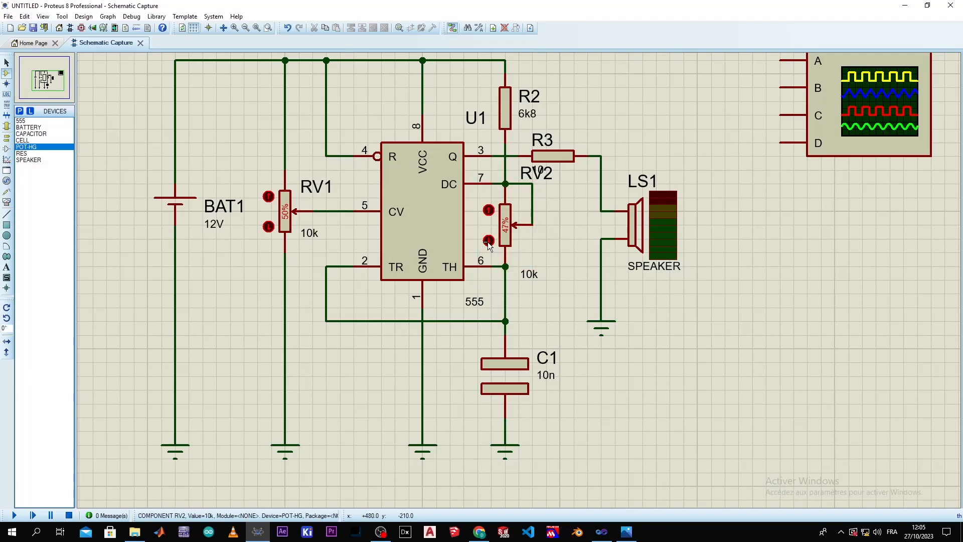
left_click(487, 242)
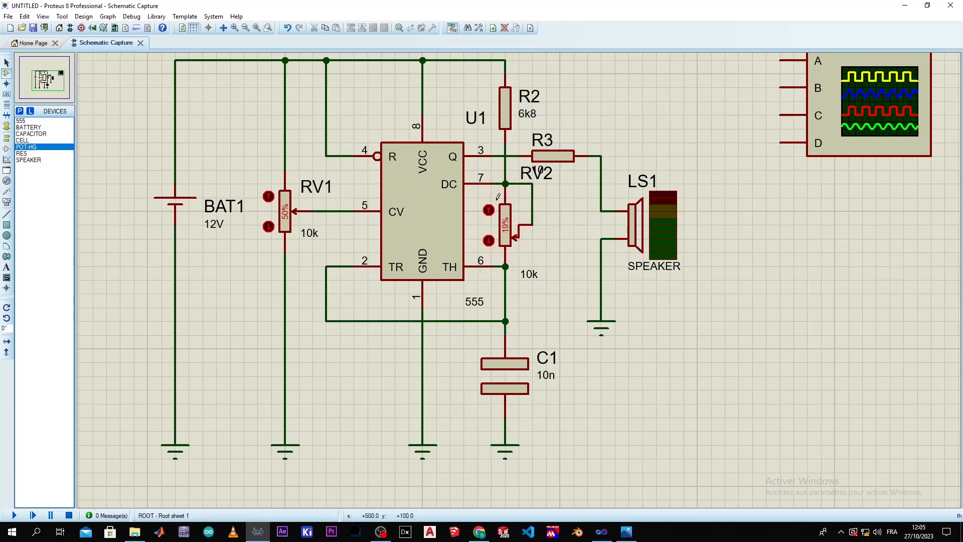
left_click(489, 211)
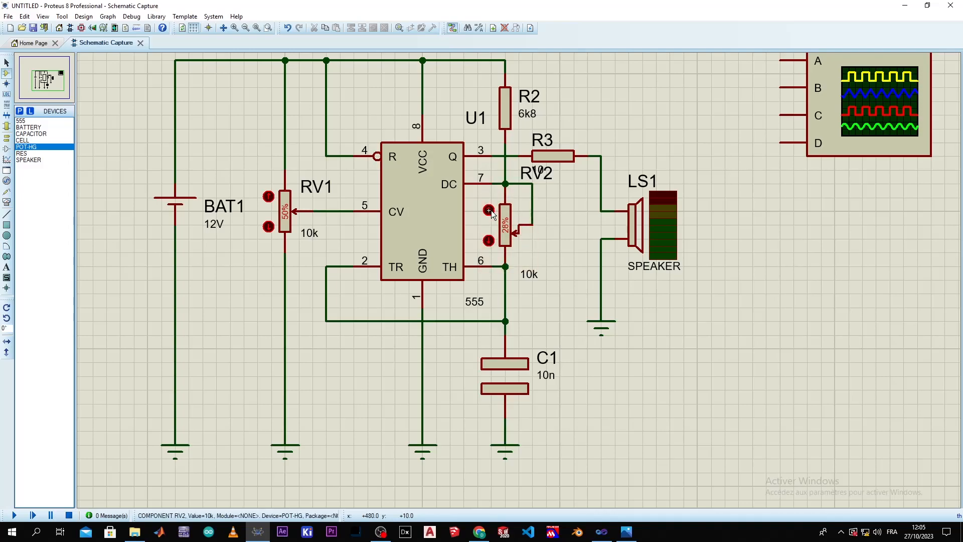
left_click_drag(490, 211, 489, 210)
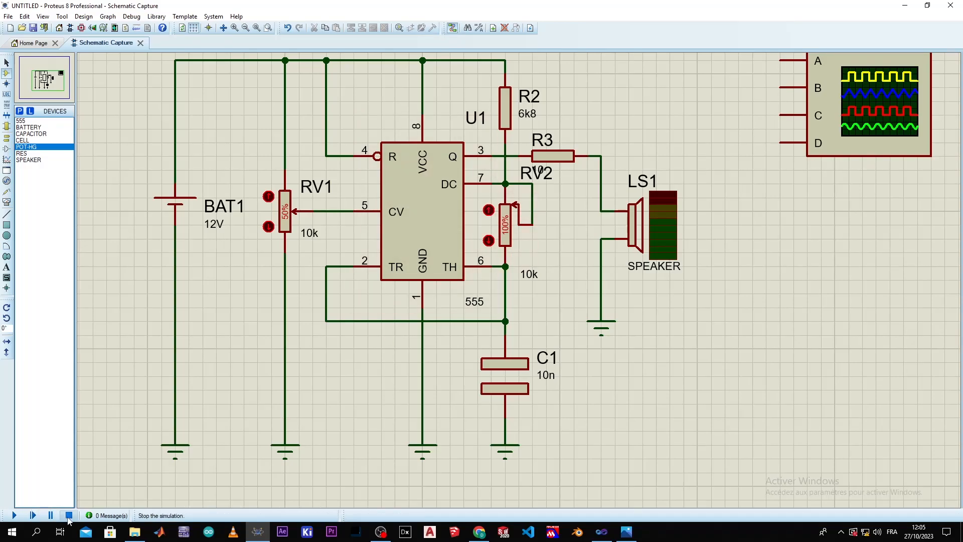
left_click(14, 515)
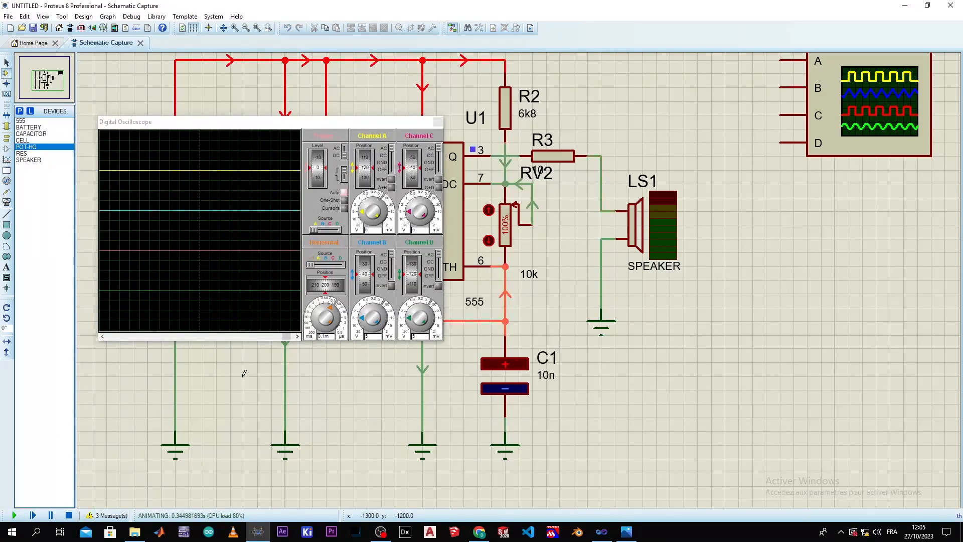
left_click(69, 515)
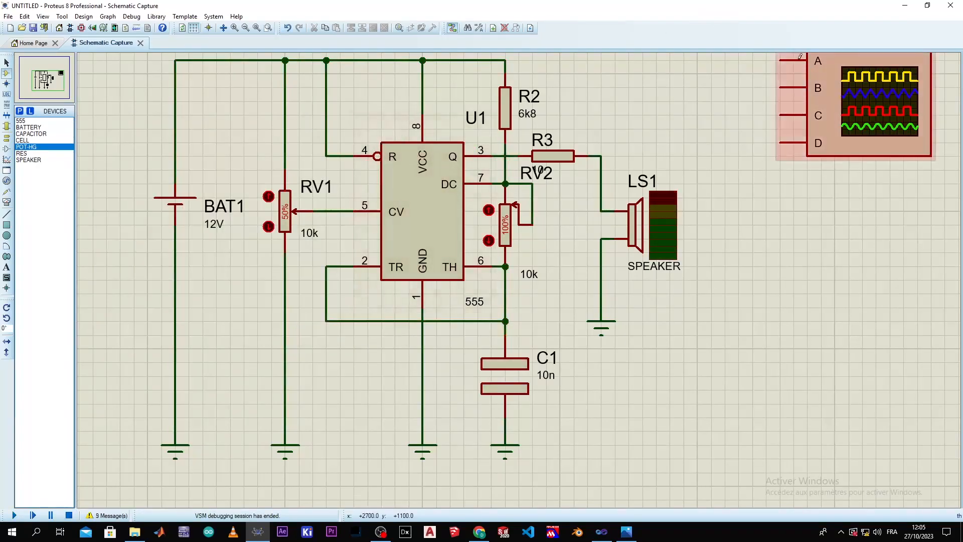
Step: Wire oscilloscope channel A to the line between R3 and the speaker
left_click(781, 60)
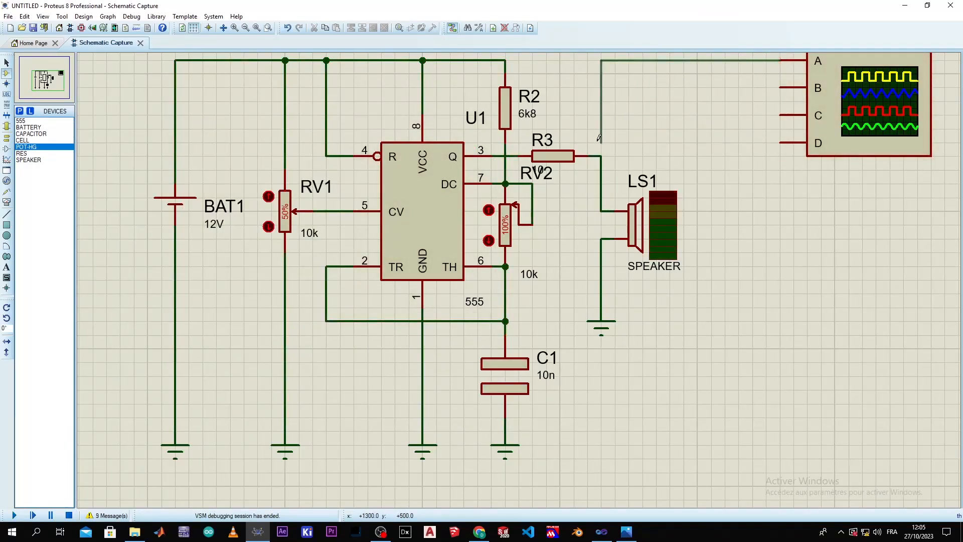
left_click(602, 156)
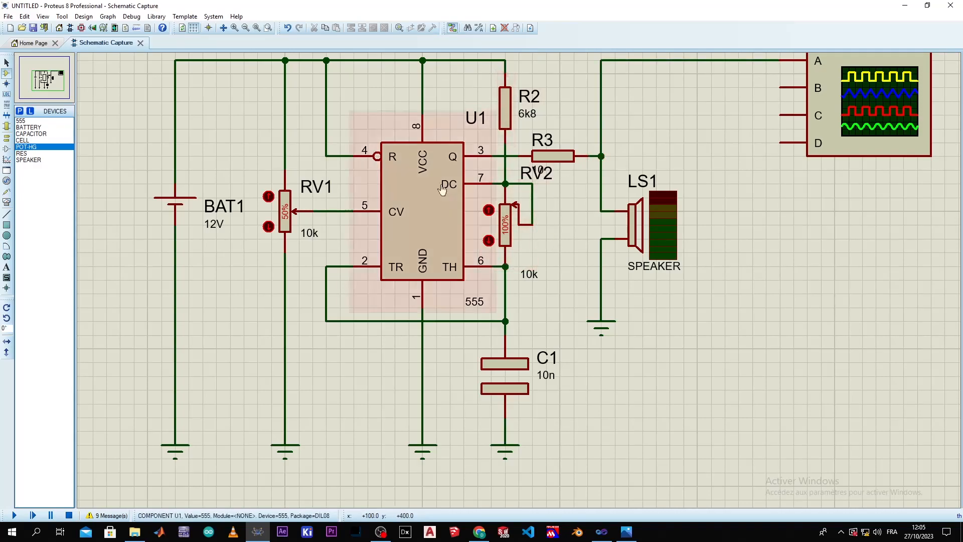
Step: Lower potentiometer RV2 to 68%
left_click(488, 241)
left_click(488, 241)
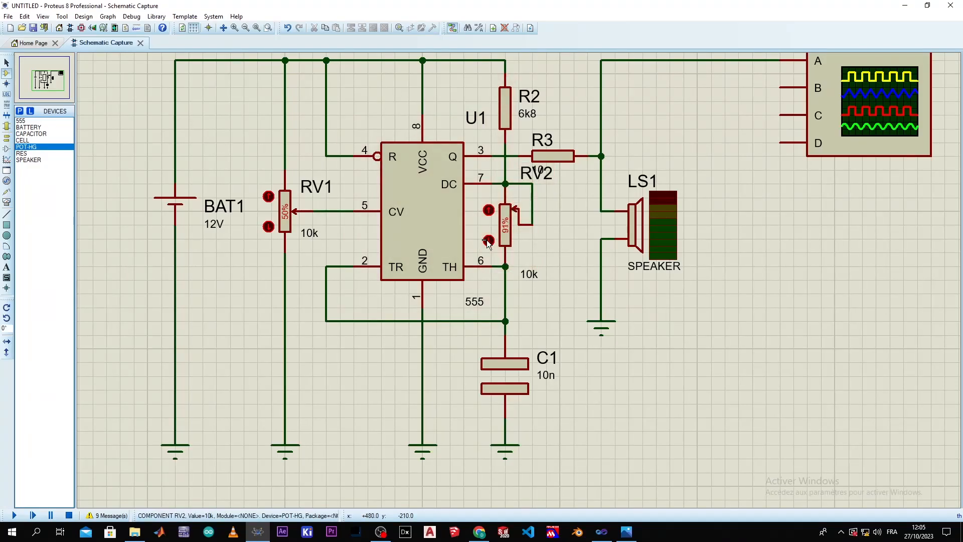
left_click(489, 241)
left_click(489, 241)
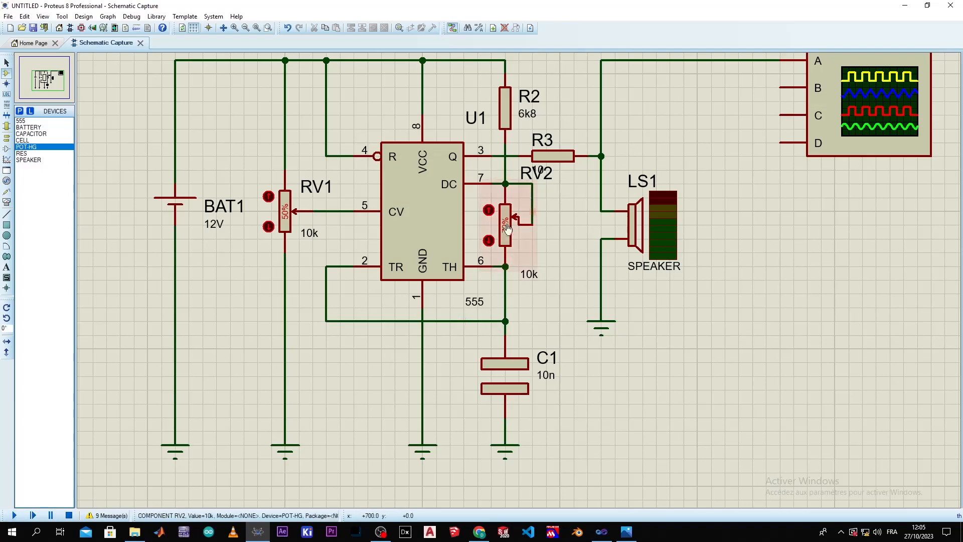
left_click(489, 240)
left_click(489, 241)
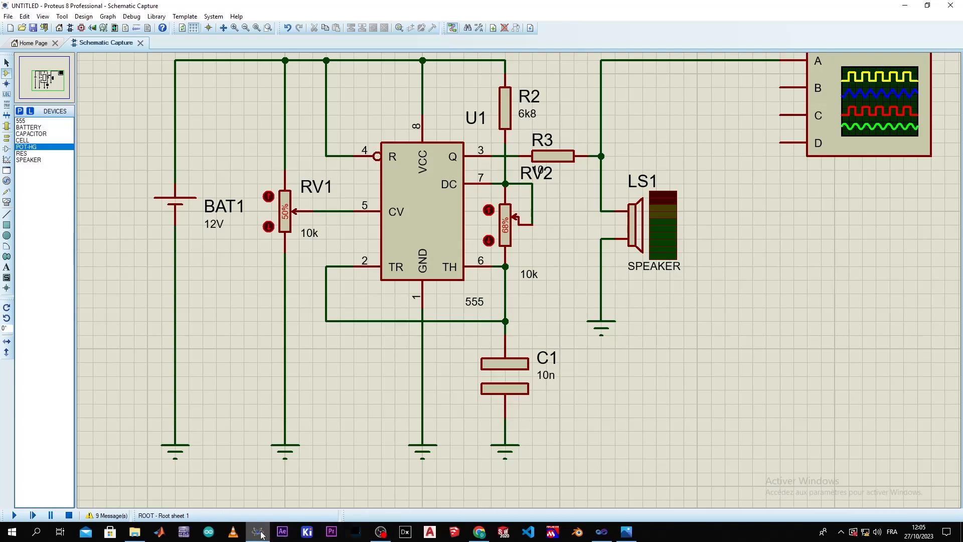
Step: Switch to the browser to check the squirrel (Ecureuil) frequency on the product page, and return to Proteus
left_click(486, 539)
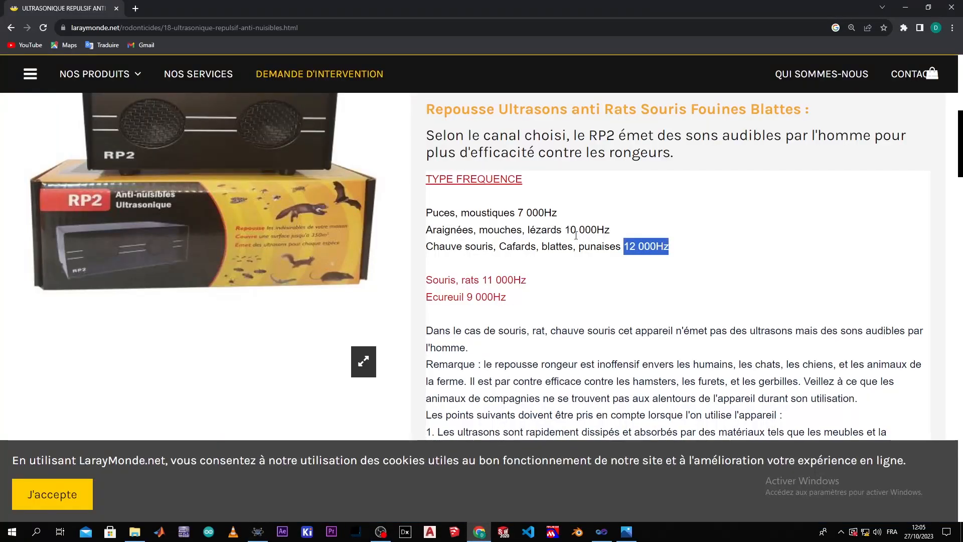
left_click_drag(492, 301, 464, 298)
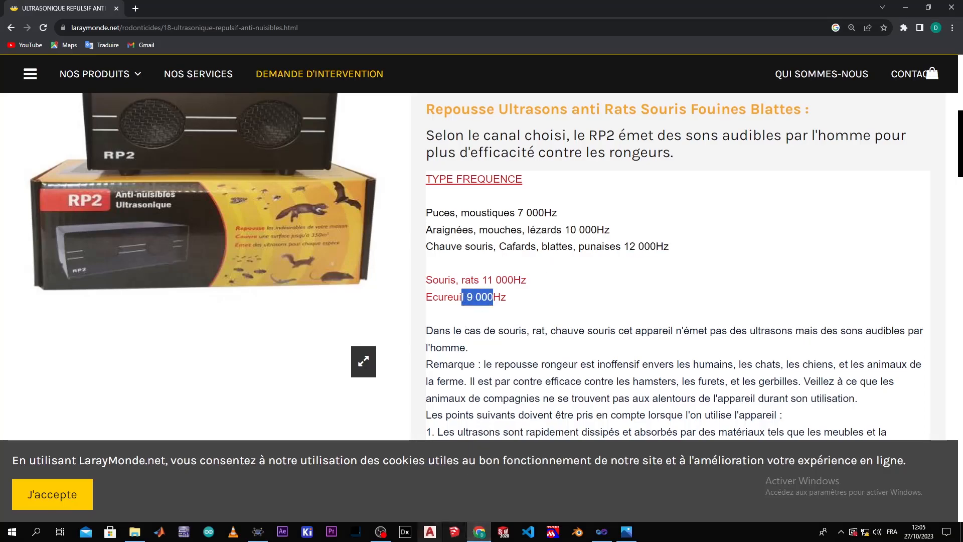
left_click(258, 535)
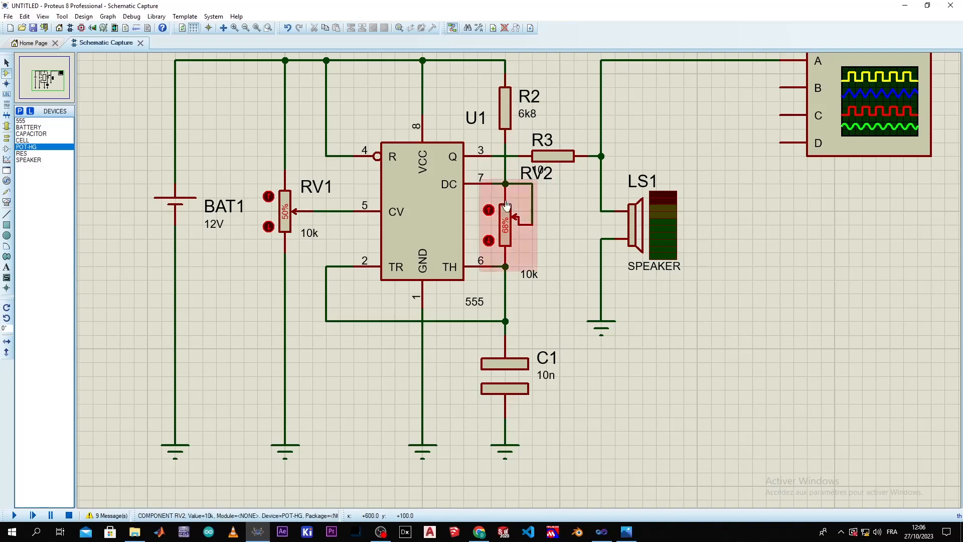
Step: Set the resistance of potentiometer RV2 to 20K
left_click(532, 276)
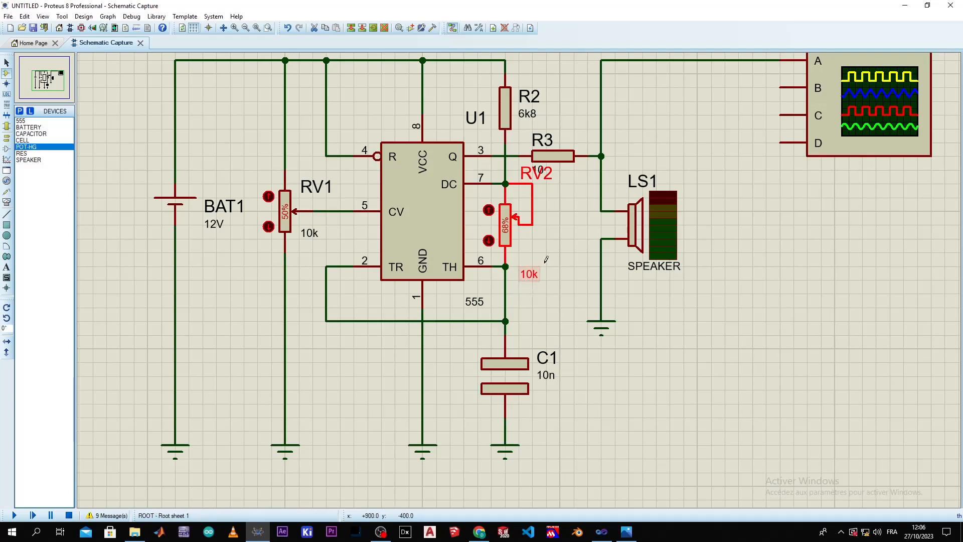
double_click(525, 279)
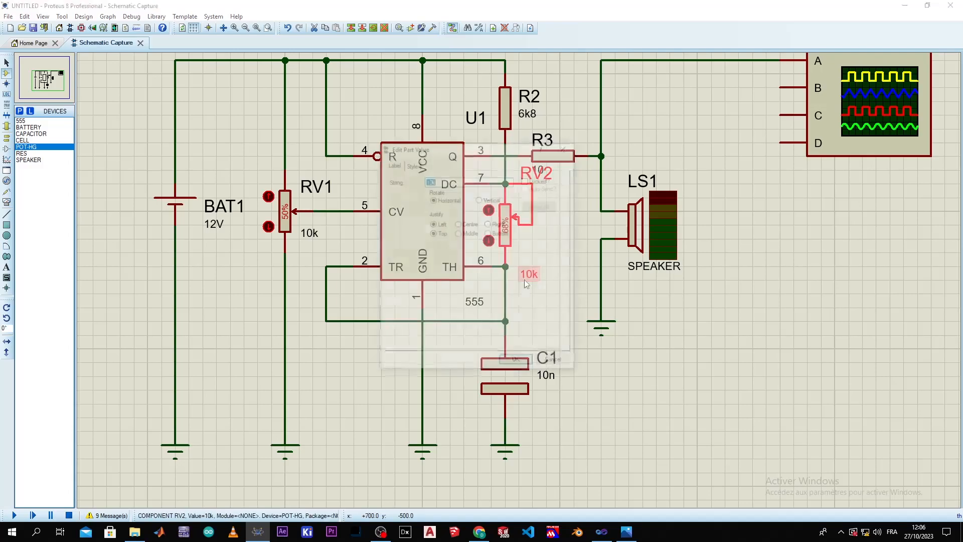
type("20K")
key("Return")
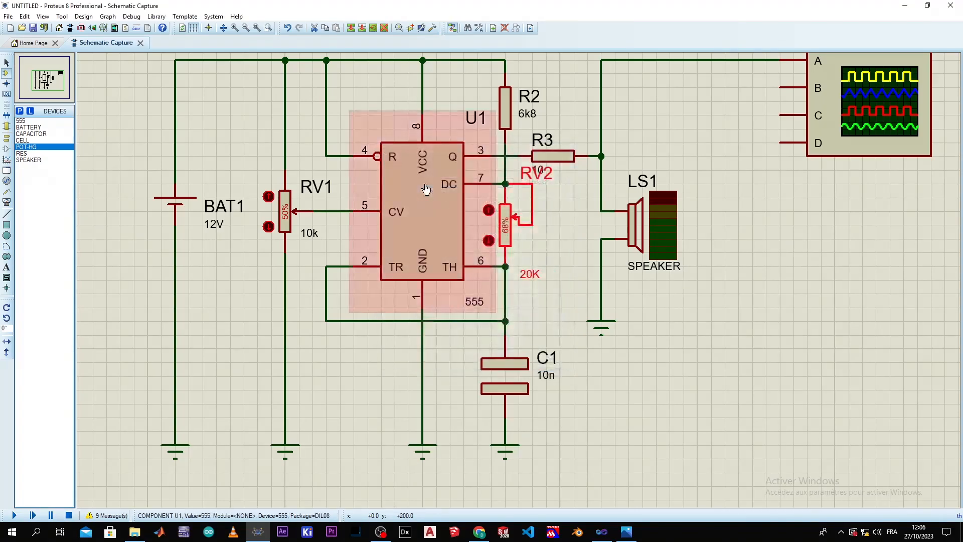
Step: Lower potentiometer RV2 to 50%
double_click(499, 232)
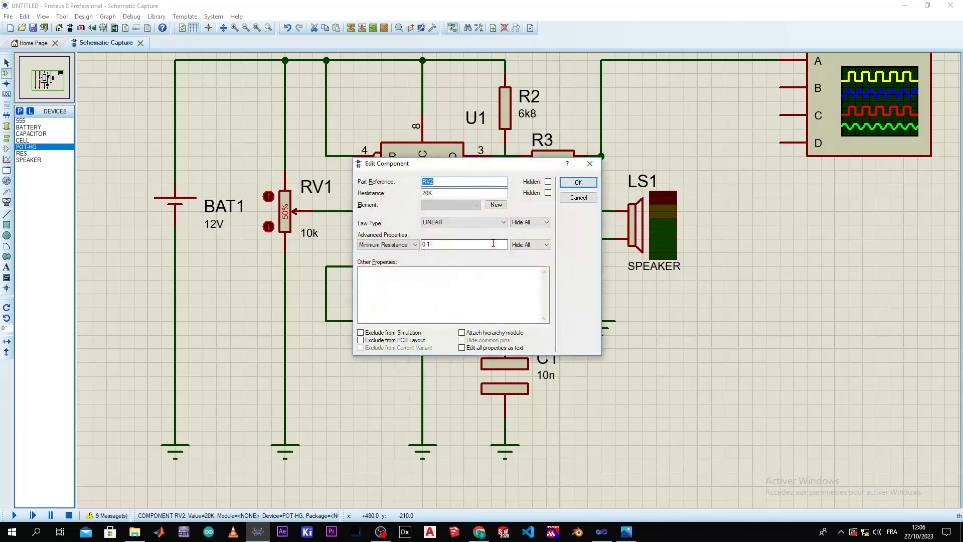
key("Return")
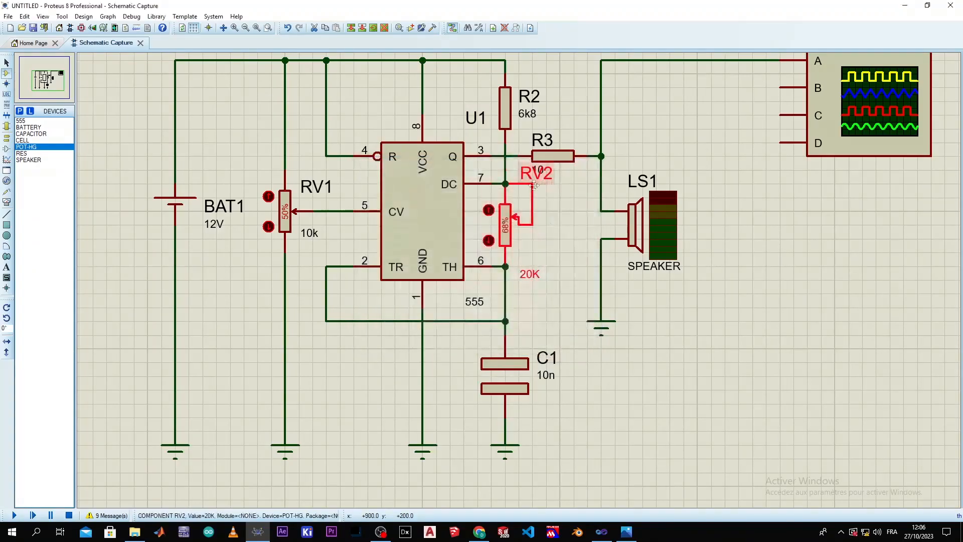
double_click(488, 242)
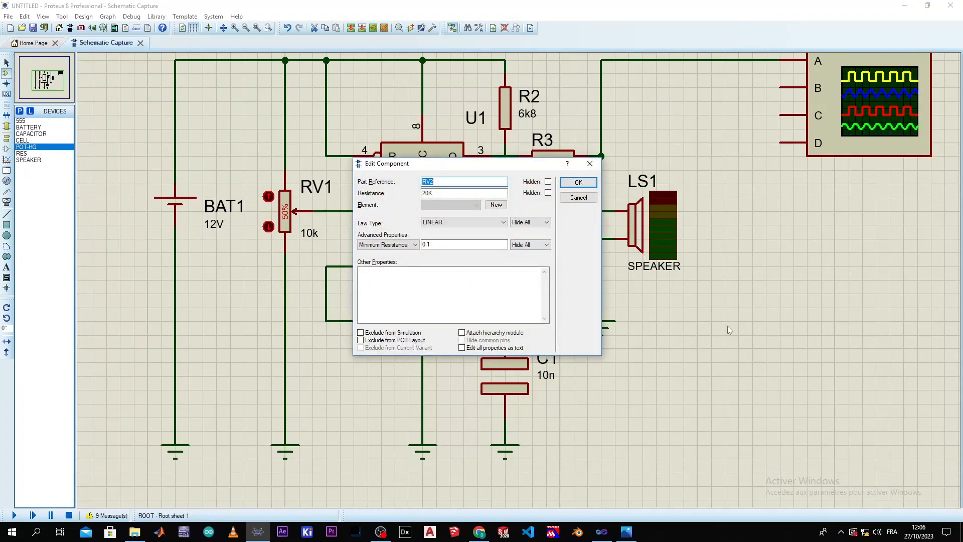
key("Return")
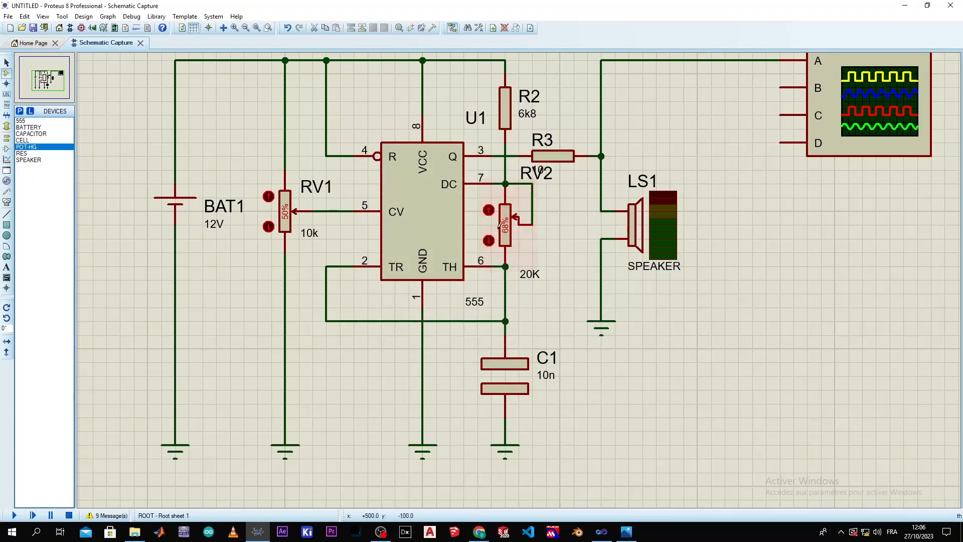
left_click(488, 241)
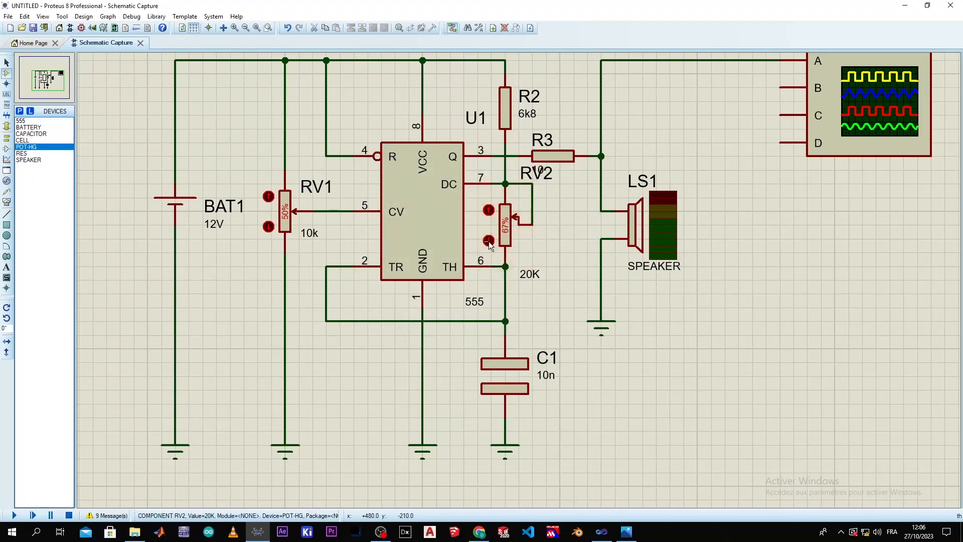
left_click(488, 241)
left_click(489, 241)
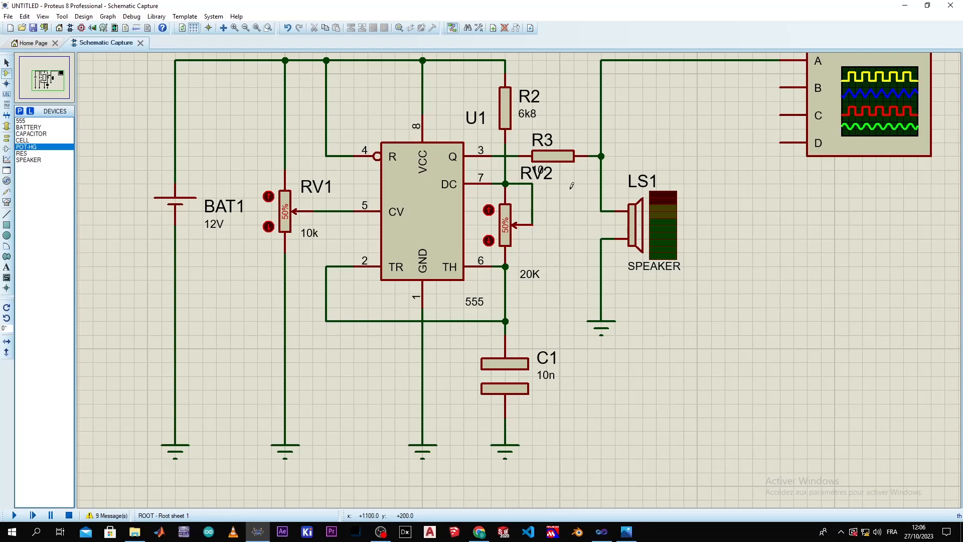
scroll(565, 173, "down", 1)
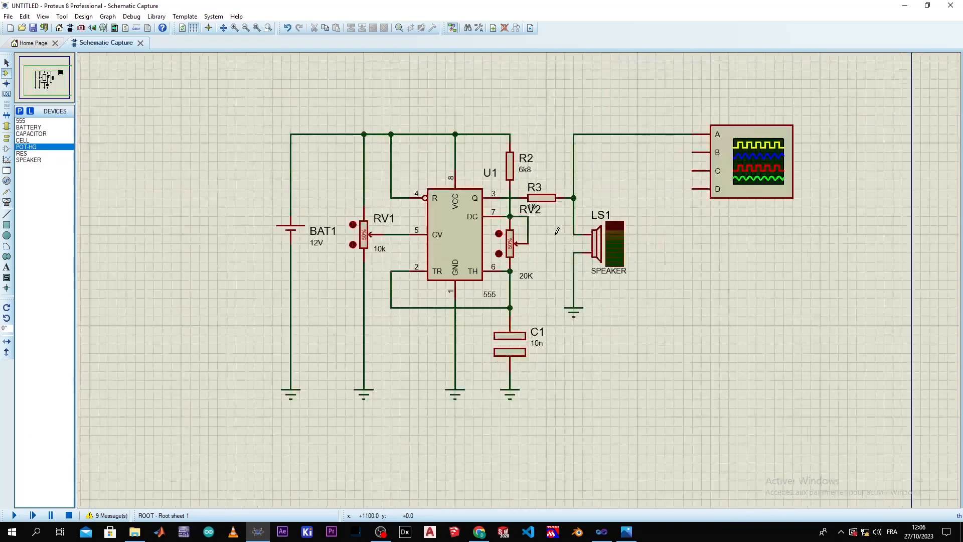
scroll(557, 348, "up", 1)
scroll(508, 316, "down", 1)
scroll(510, 335, "up", 1)
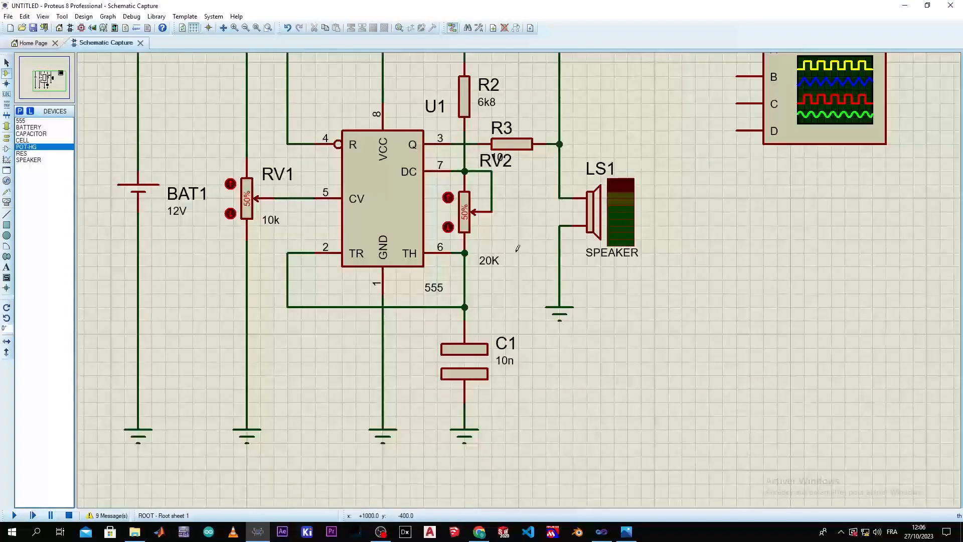
scroll(520, 256, "down", 1)
scroll(521, 258, "up", 1)
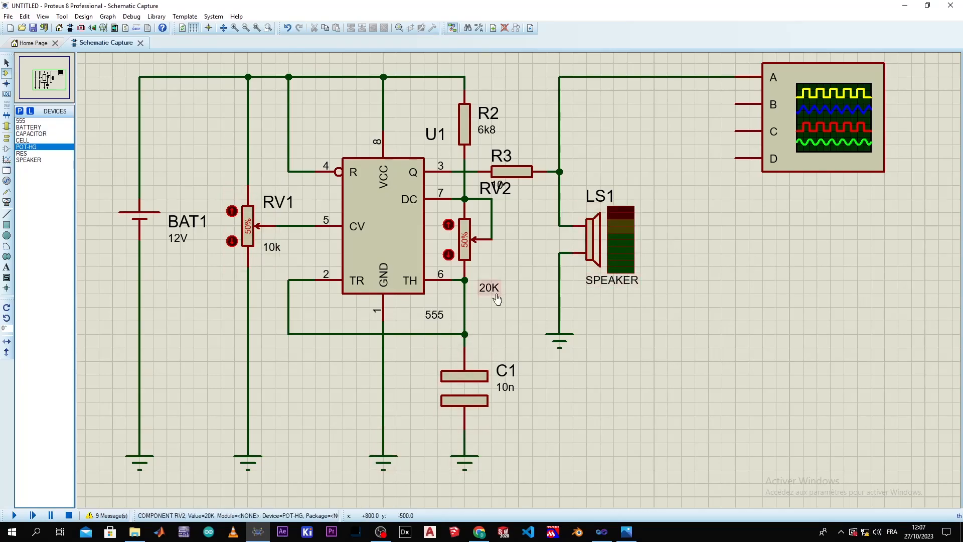
Step: Switch to the browser and read through the usage notes and pest sections of the RP2 ultrasonic repeller product page
mouse_move(380, 538)
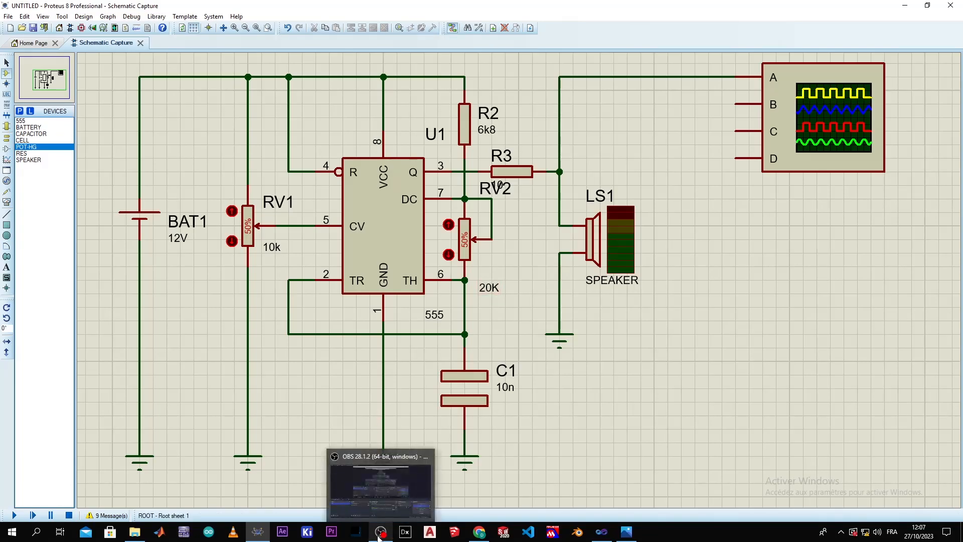
left_click(494, 540)
left_click(486, 535)
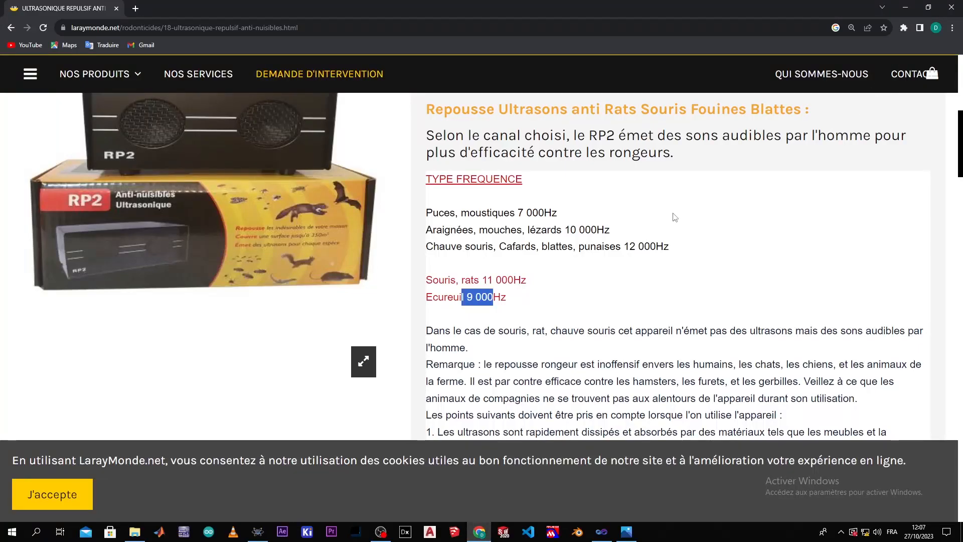
scroll(675, 216, "down", 6)
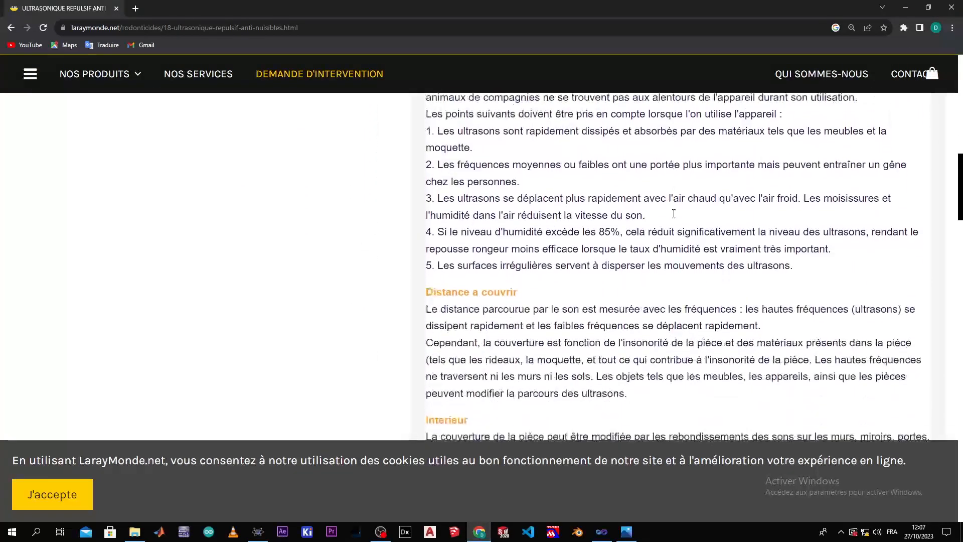
scroll(674, 213, "up", 4)
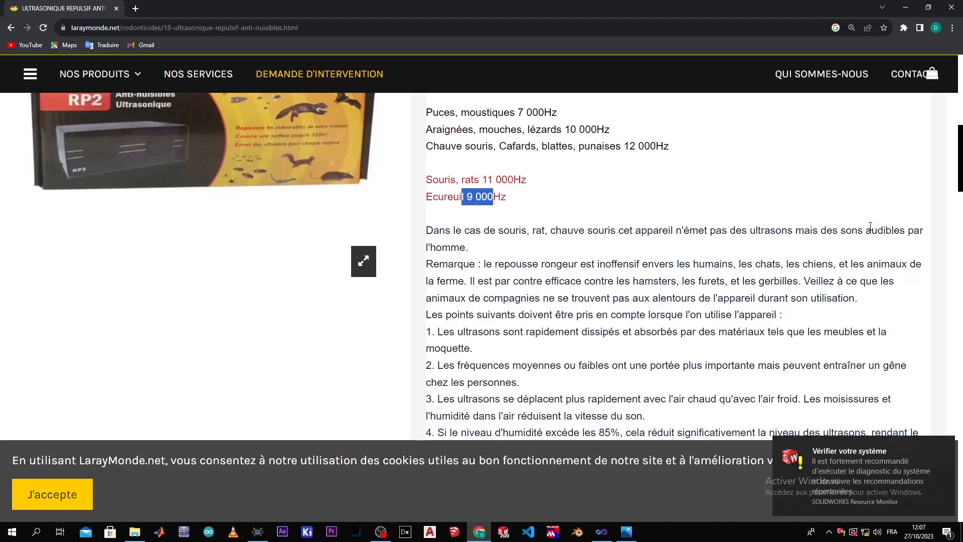
scroll(591, 276, "down", 4)
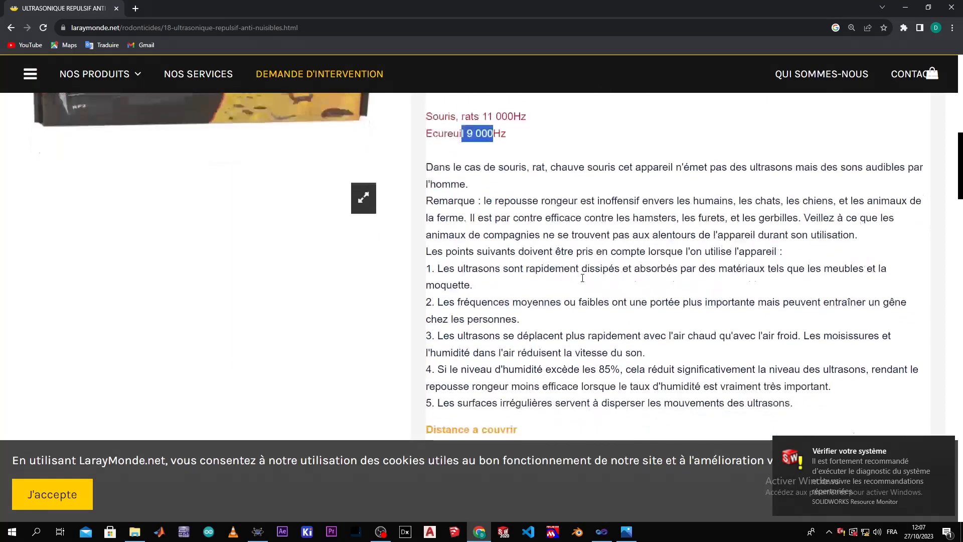
scroll(583, 282, "down", 1)
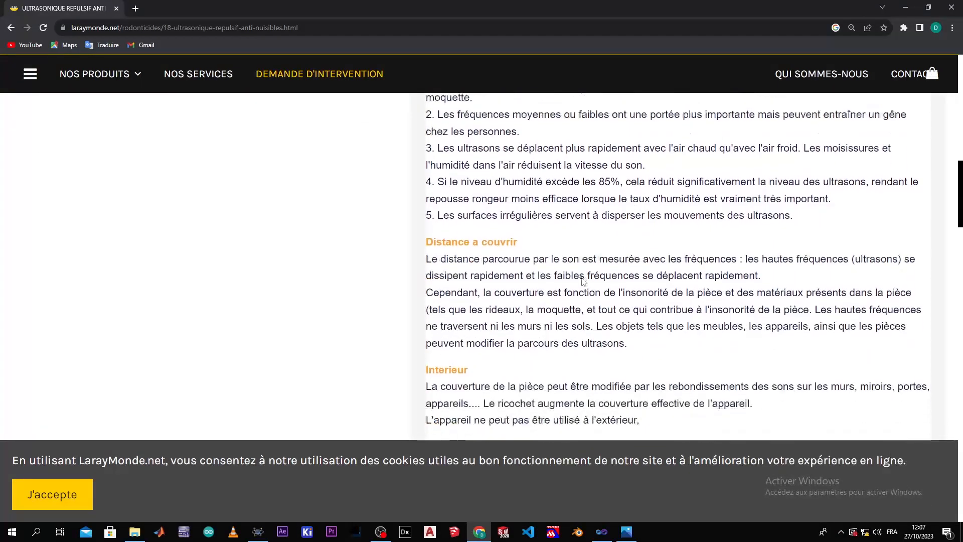
scroll(584, 279, "down", 4)
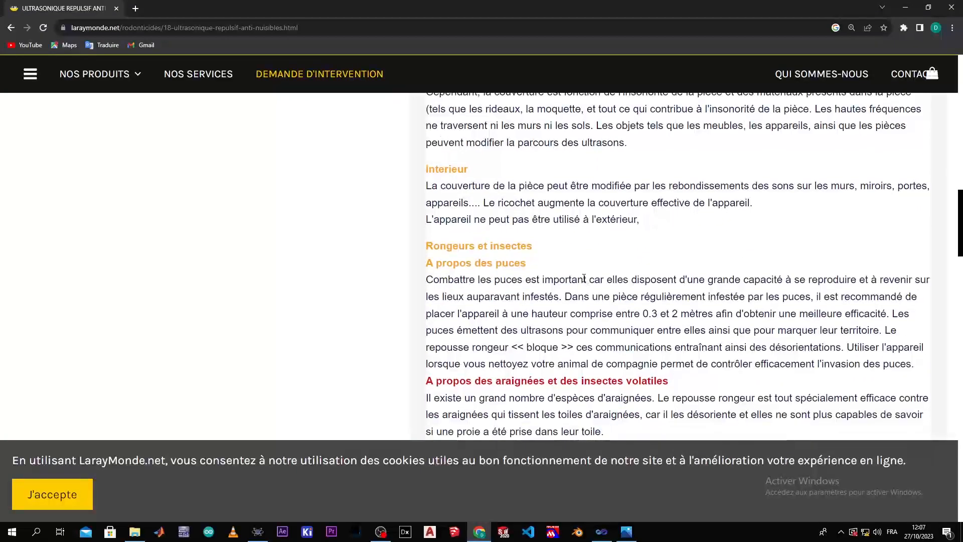
scroll(584, 277, "down", 4)
scroll(584, 278, "down", 4)
scroll(584, 278, "down", 1)
scroll(587, 283, "up", 9)
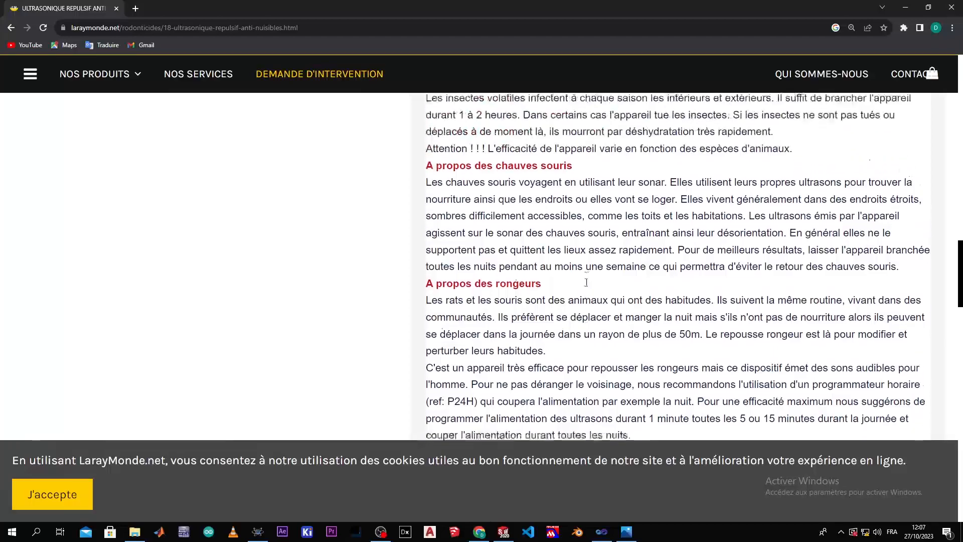
scroll(587, 283, "up", 10)
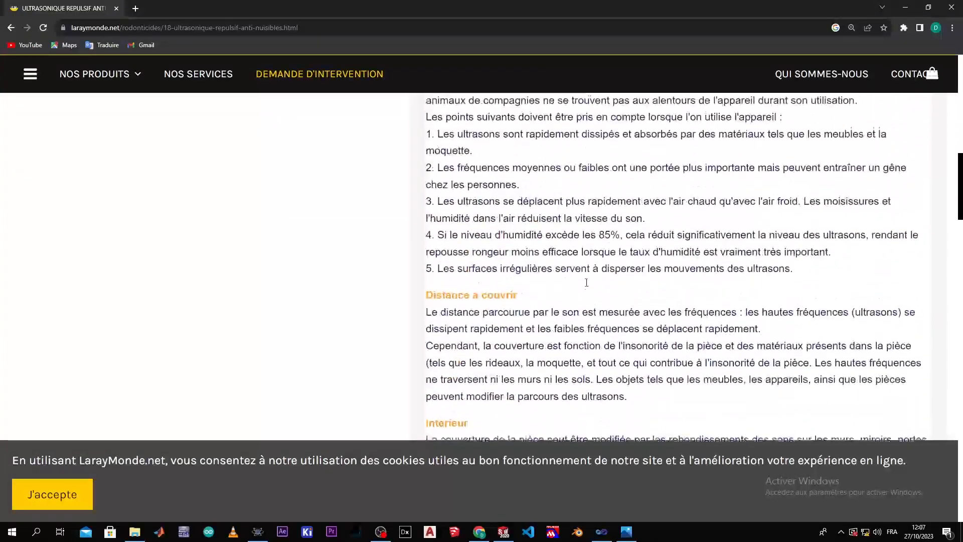
Step: Examine the repelling frequency given for each pest group under TYPE FREQUENCE
left_click(598, 270)
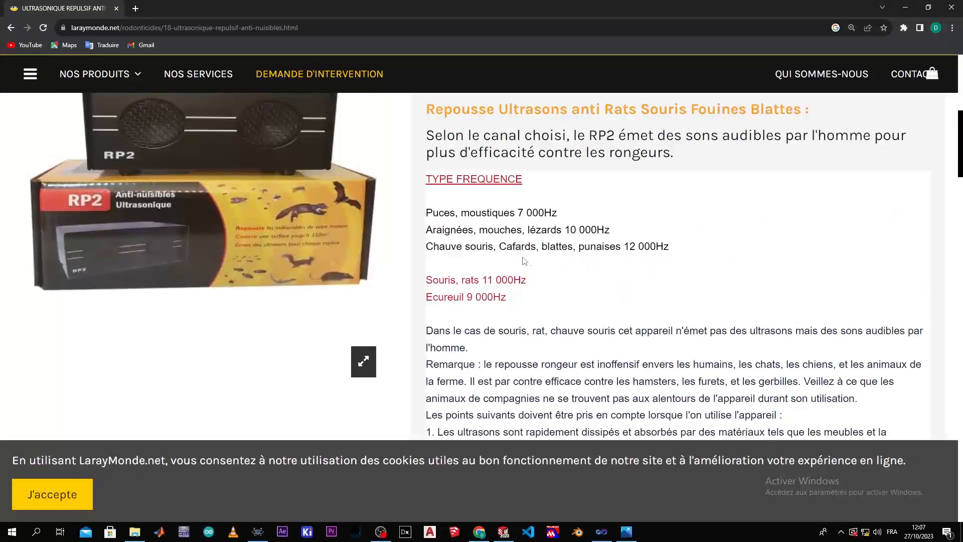
double_click(482, 246)
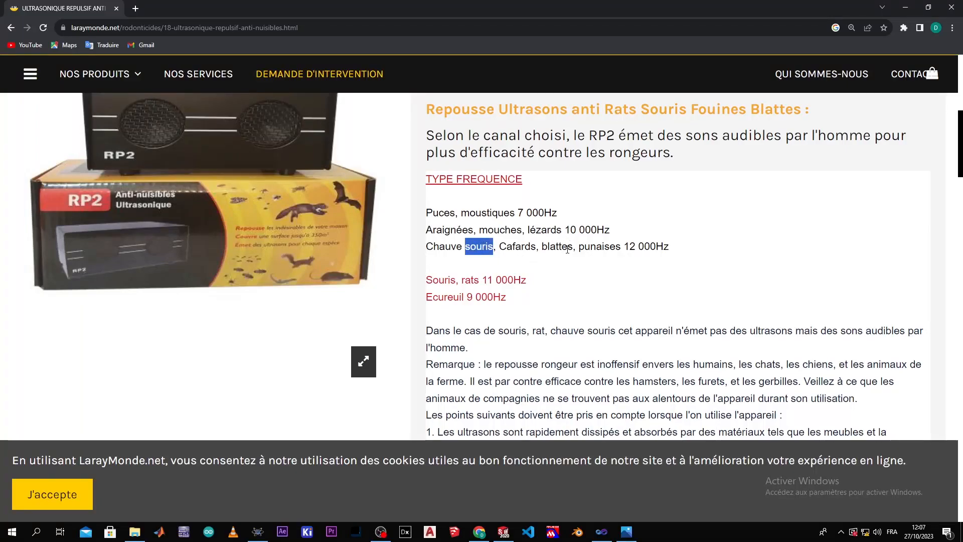
left_click(569, 249)
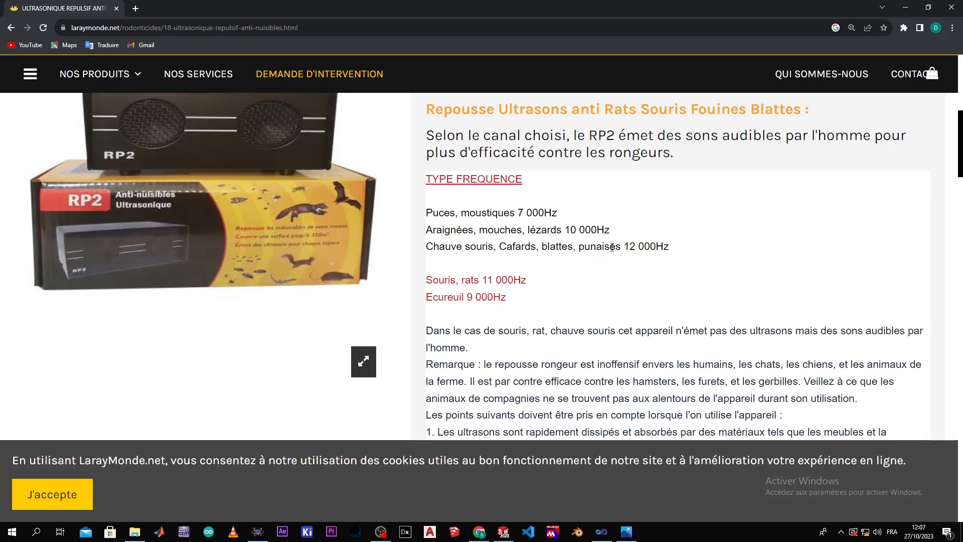
scroll(587, 257, "down", 1)
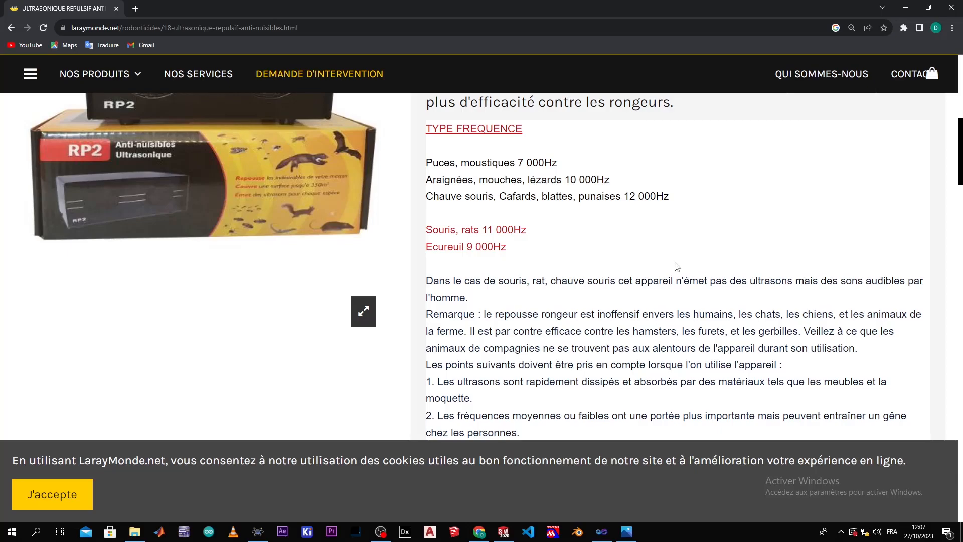
double_click(476, 197)
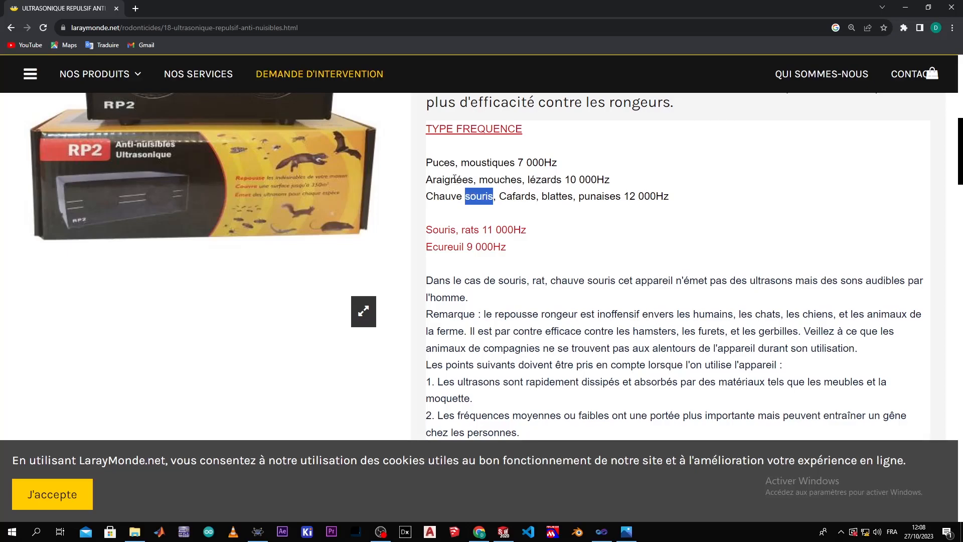
triple_click(504, 166)
double_click(505, 163)
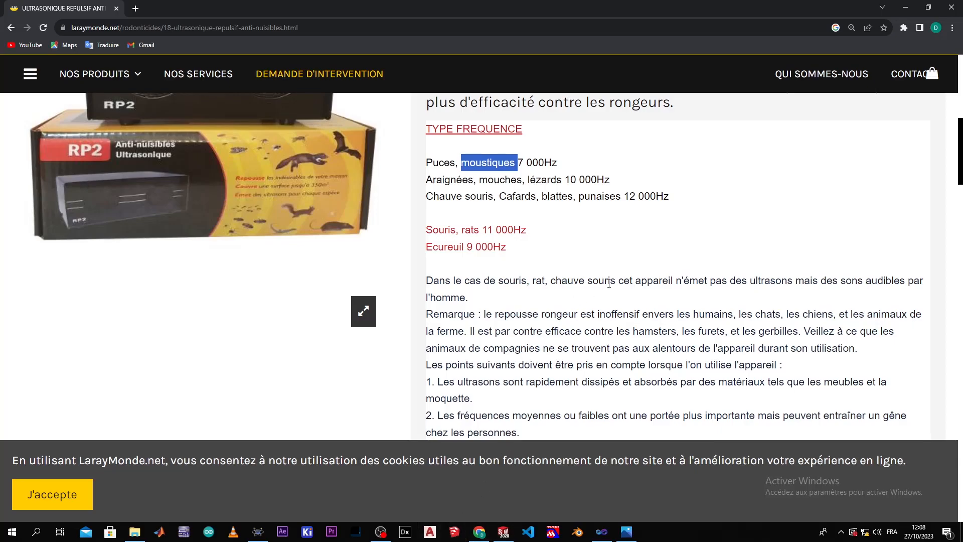
double_click(647, 196)
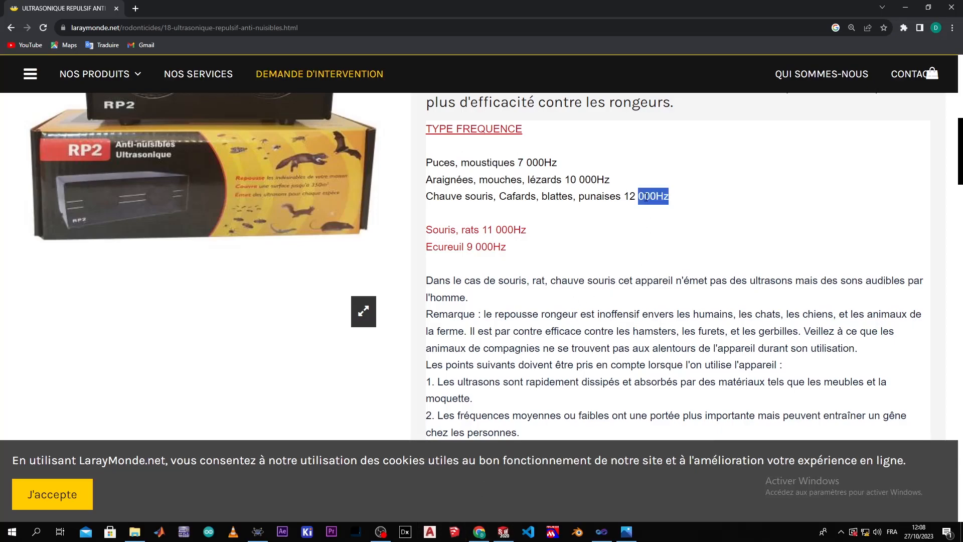
triple_click(634, 197)
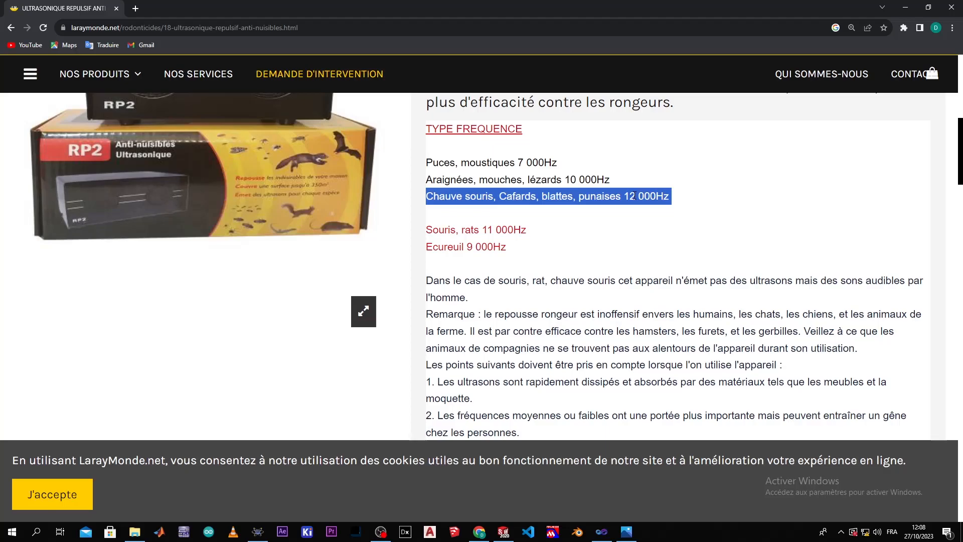
triple_click(597, 182)
double_click(542, 162)
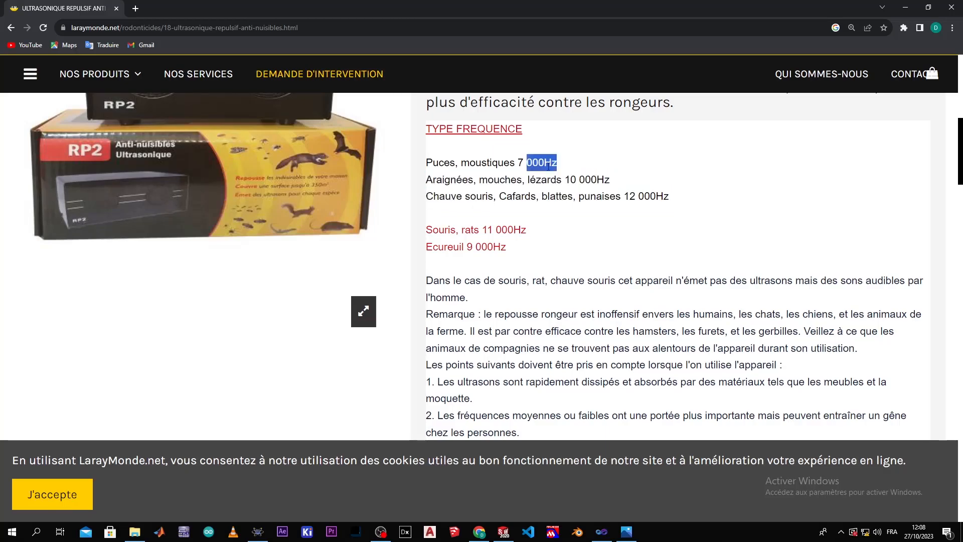
Step: Look up the frequency range, power consumption and supply specifications at the end of the product description
scroll(637, 216, "down", 4)
scroll(637, 216, "down", 15)
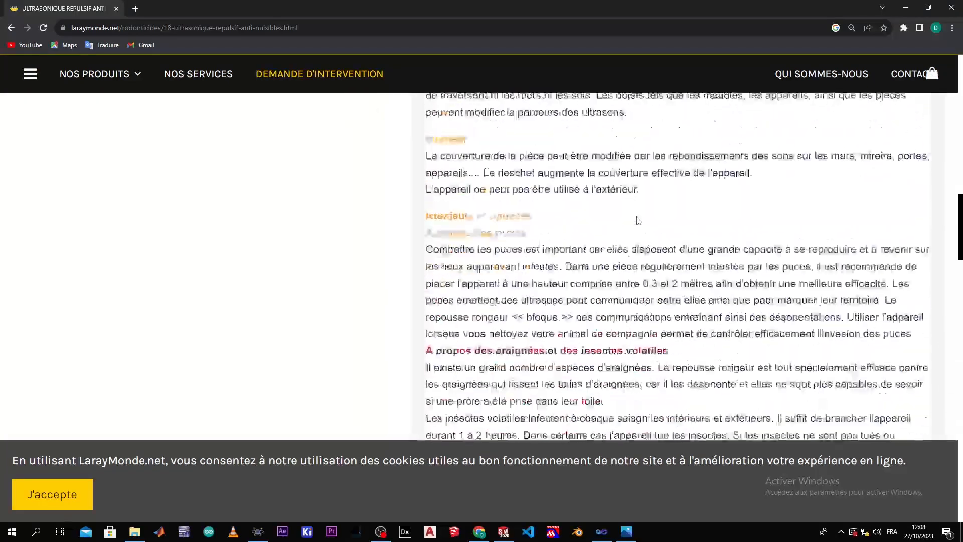
scroll(638, 221, "down", 3)
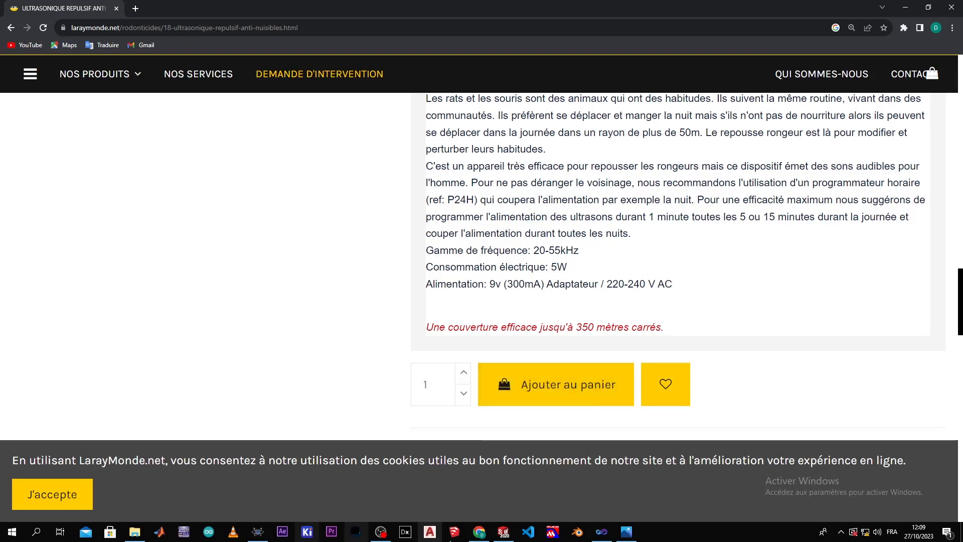
Step: Return to Proteus, run the simulation to view the speaker signal on the oscilloscope, and stop it
left_click(258, 532)
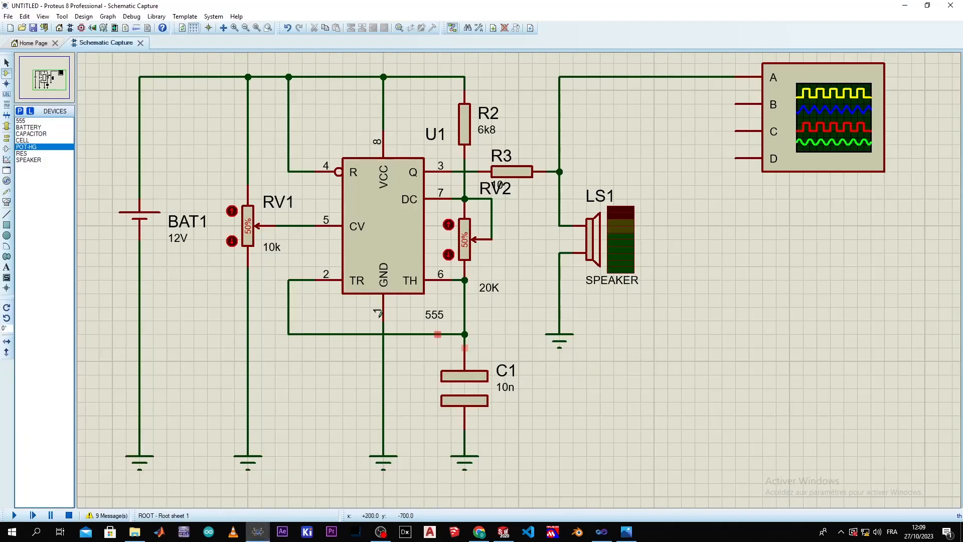
left_click(14, 516)
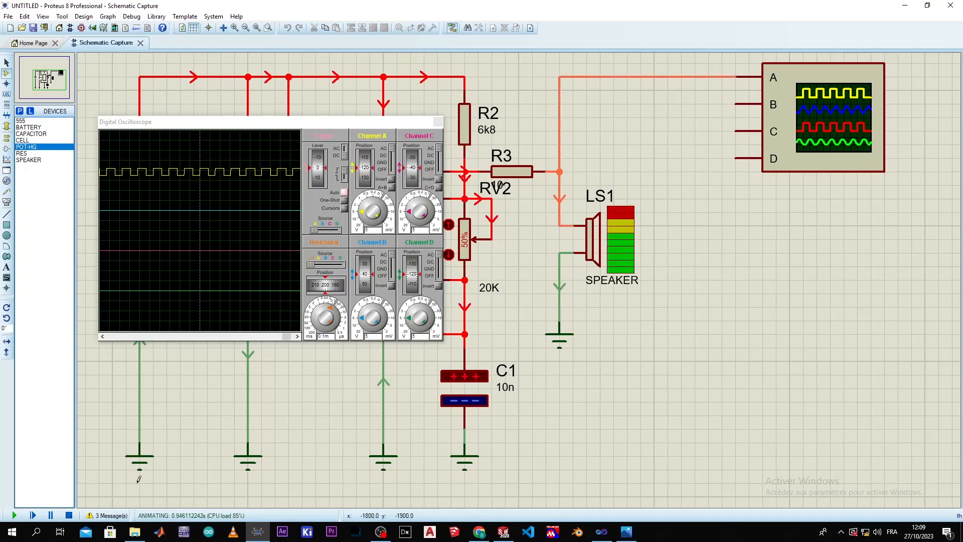
left_click(69, 515)
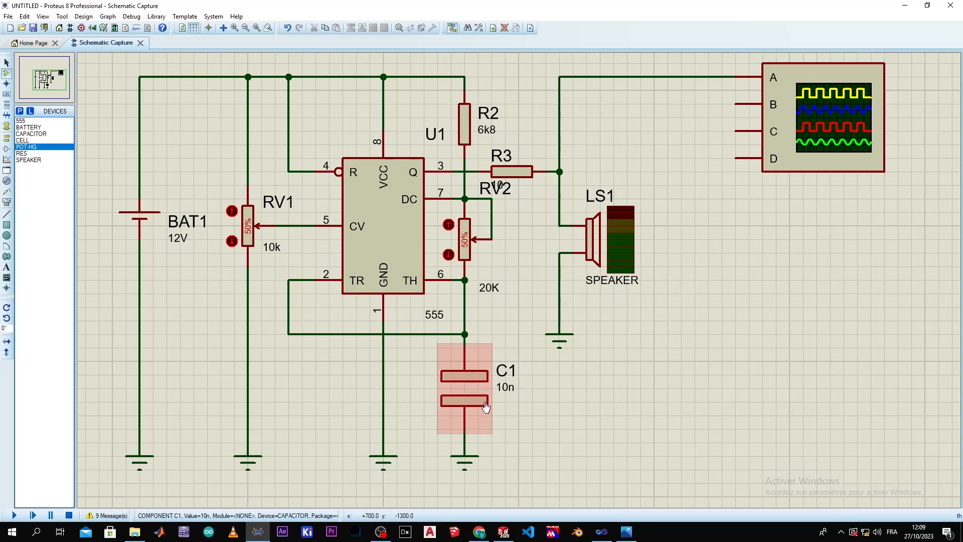
Step: Switch to the browser to review the pest frequencies and coverage notes once more, and return to the Proteus schematic
left_click(479, 532)
scroll(472, 312, "up", 3)
scroll(472, 312, "up", 10)
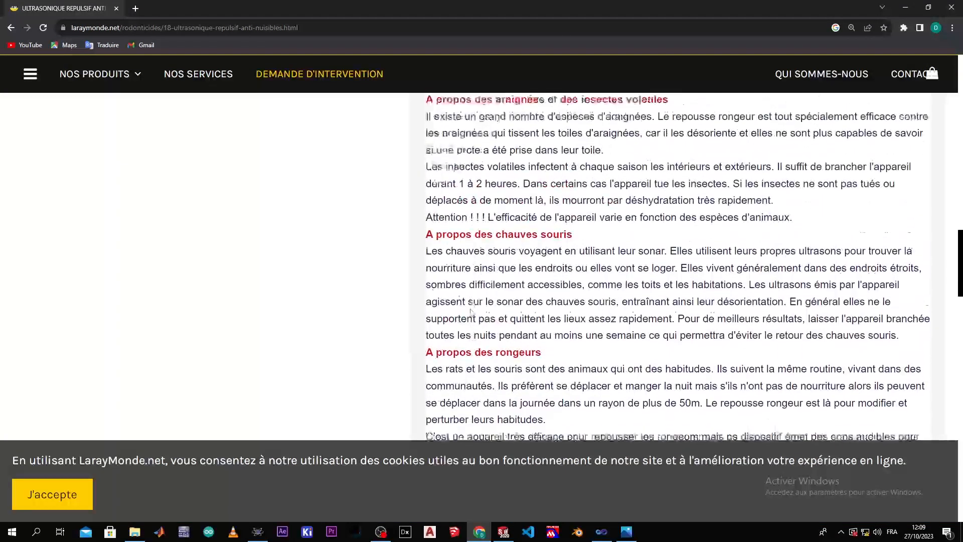
scroll(471, 313, "up", 7)
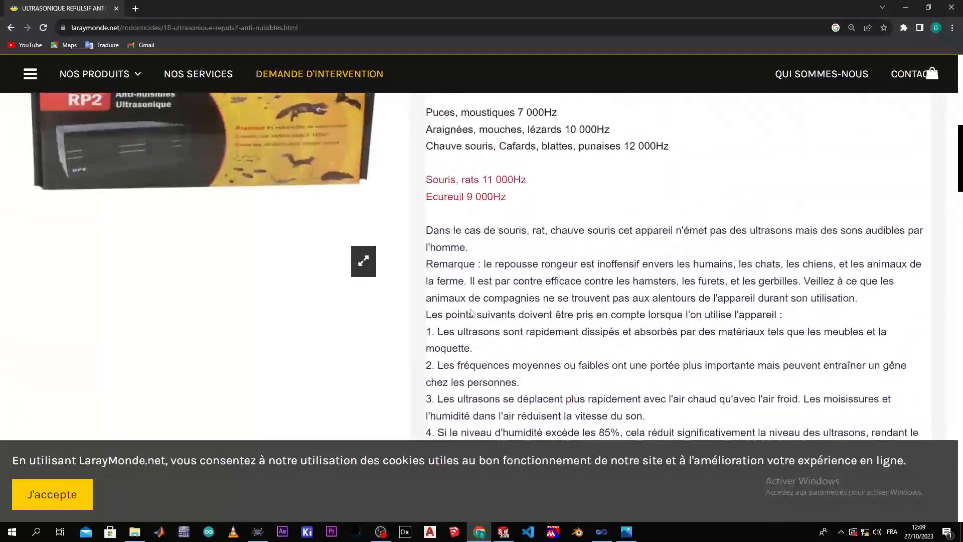
scroll(472, 309, "down", 2)
scroll(471, 309, "down", 10)
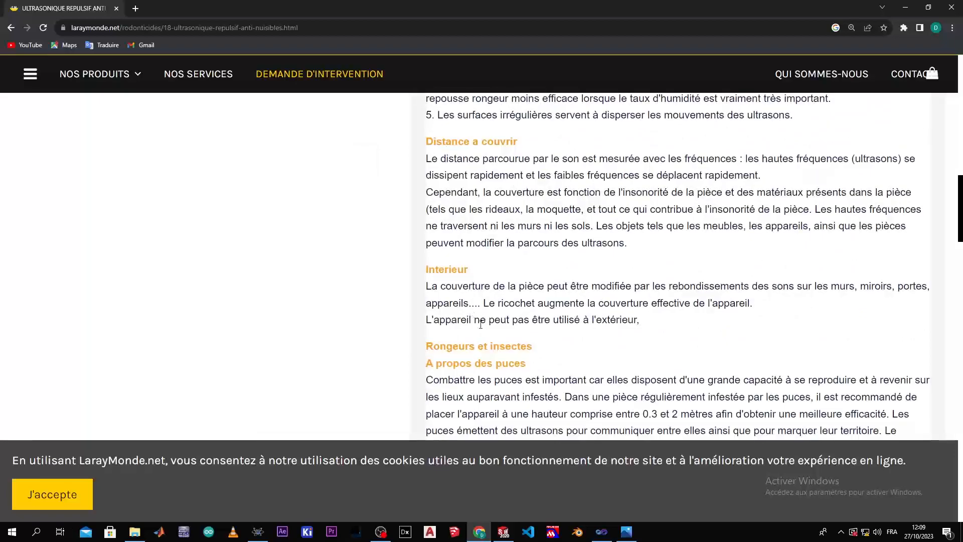
left_click(258, 532)
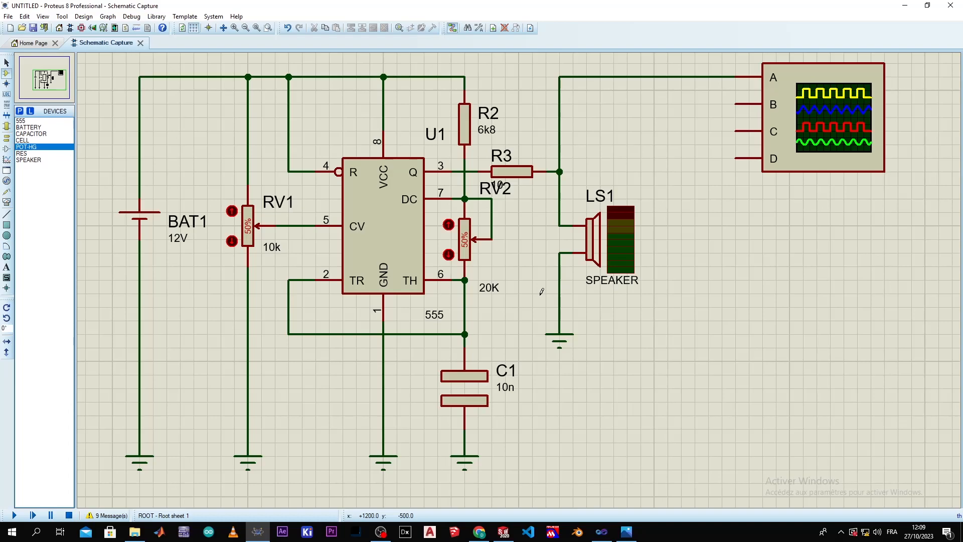
left_click(381, 532)
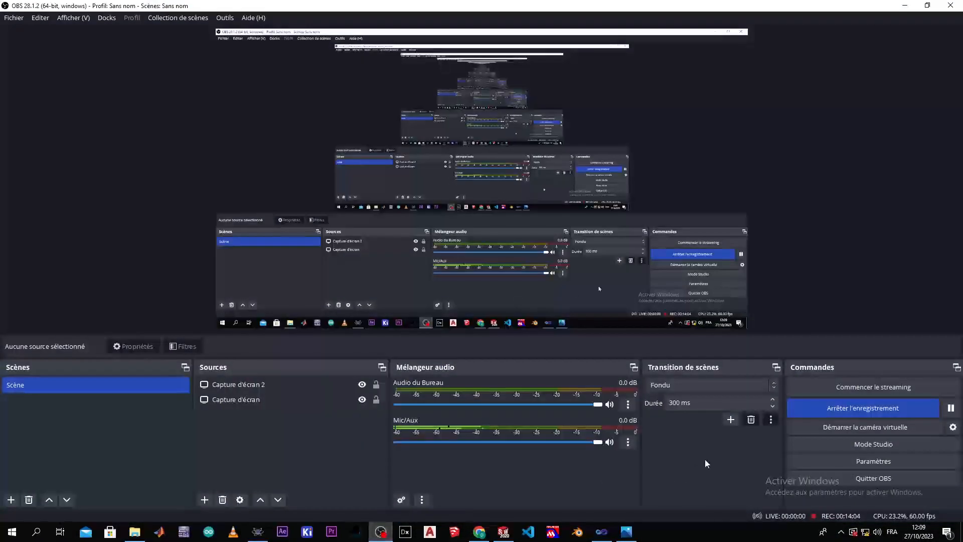